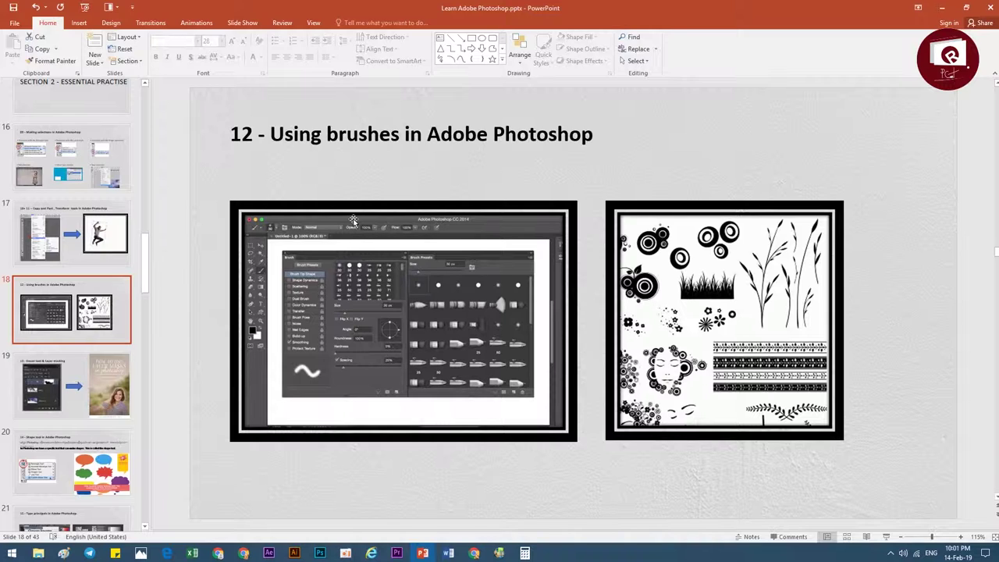
- Stretch the elephant slightly wider with Free Transform and nudge it up and left on the canvas
click(320, 553)
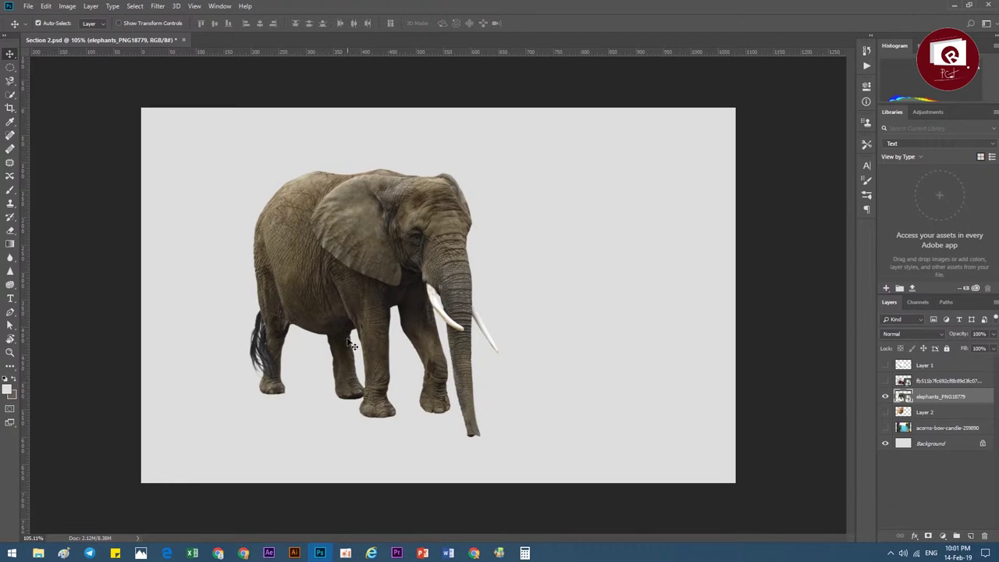
mouse_move(301, 224)
mouse_down()
mouse_move(341, 249)
mouse_move(329, 250)
mouse_up()
key(ctrl+t)
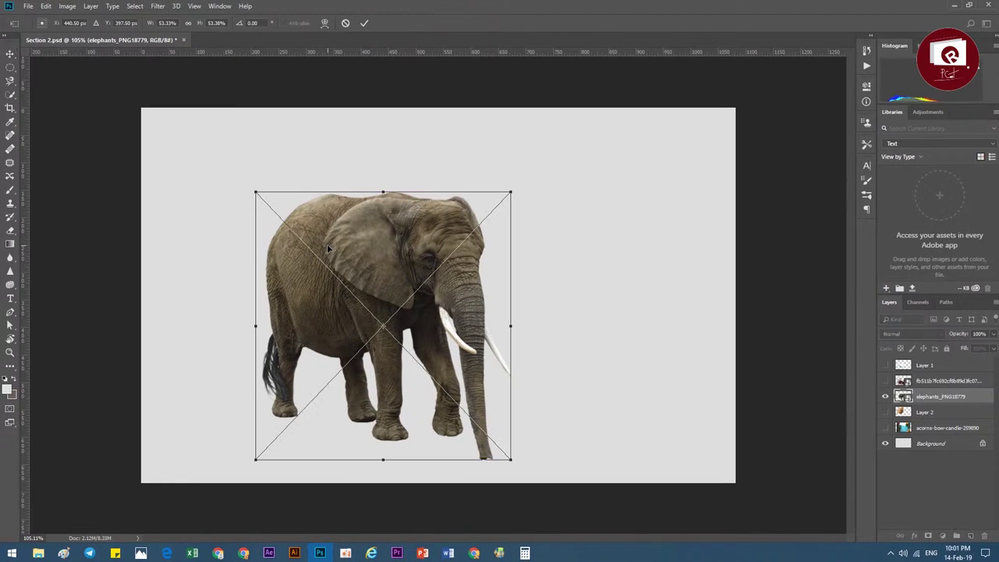
drag(515, 331, 522, 328)
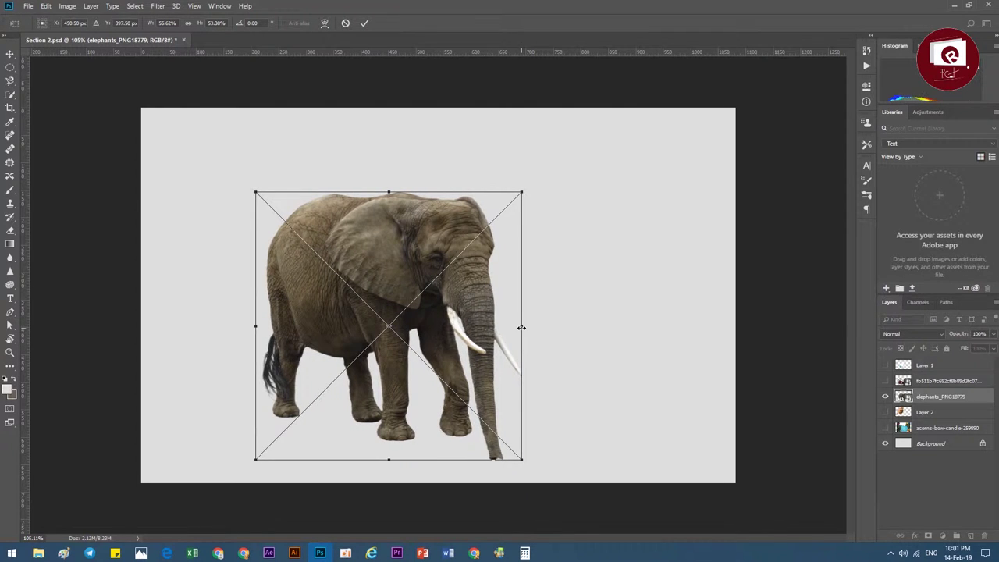
click(365, 24)
drag(388, 275, 364, 251)
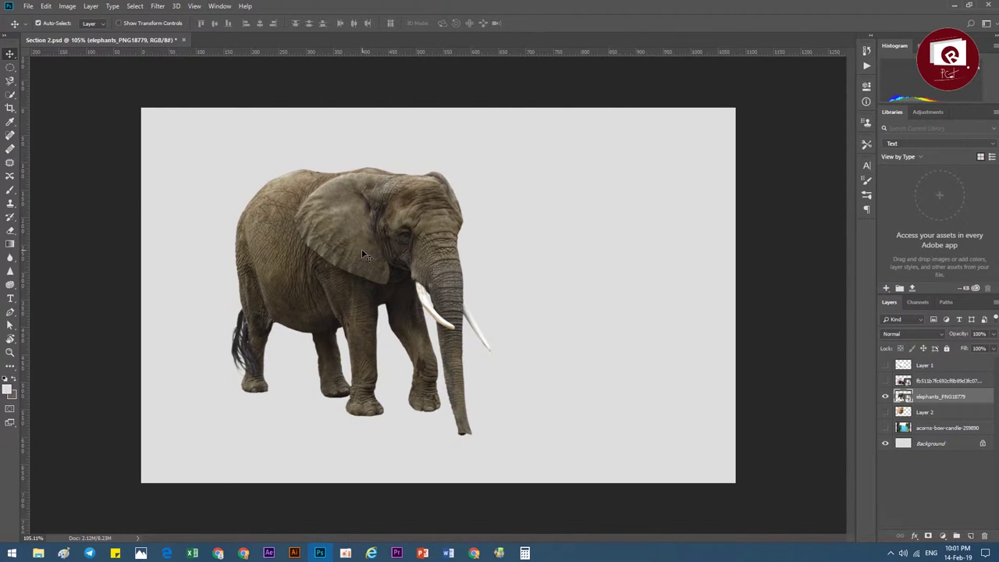
- Switch to the Pencil tool and add a new blank Layer 3 above Layer 1
click(11, 191)
click(10, 197)
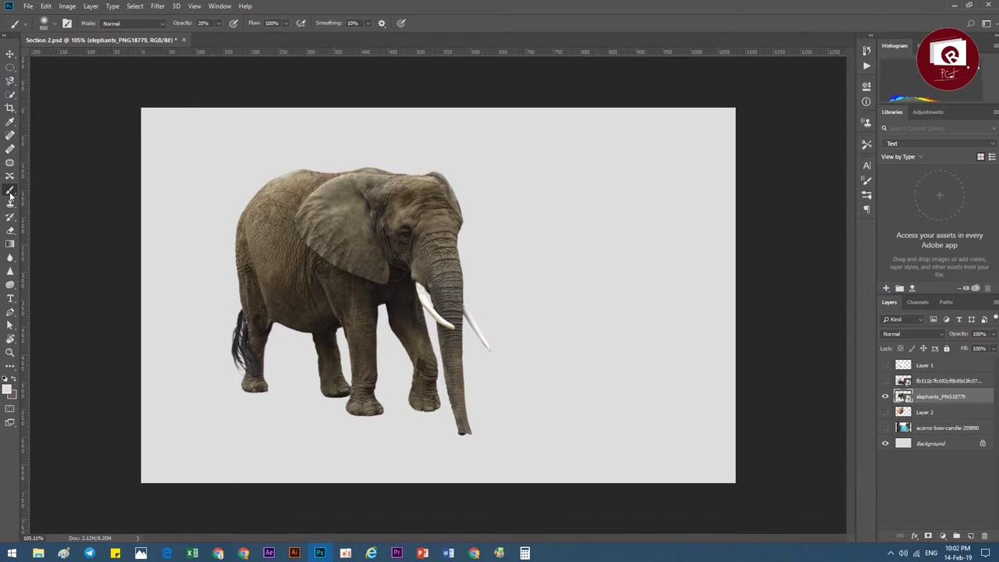
right_click(10, 197)
click(49, 199)
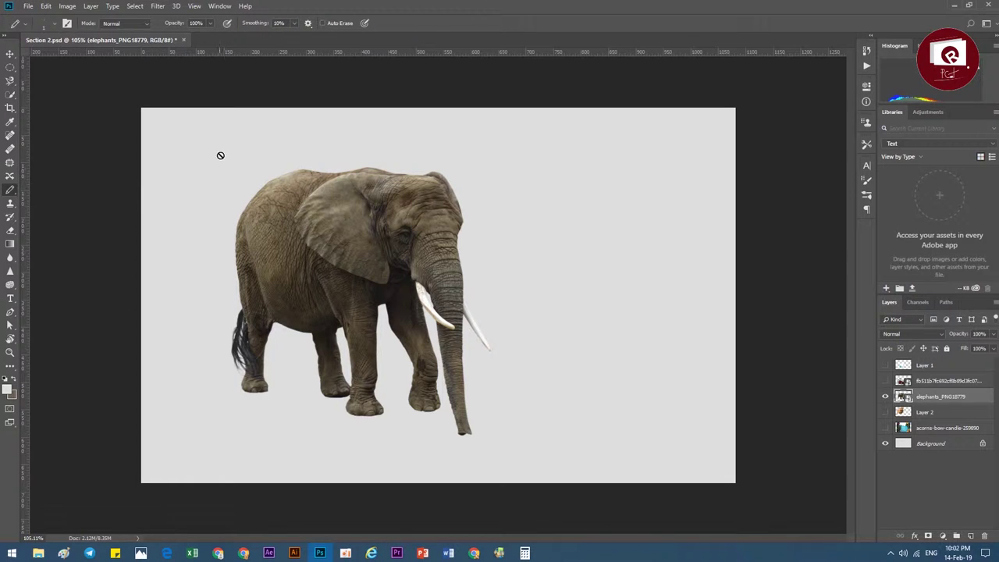
click(948, 367)
click(972, 536)
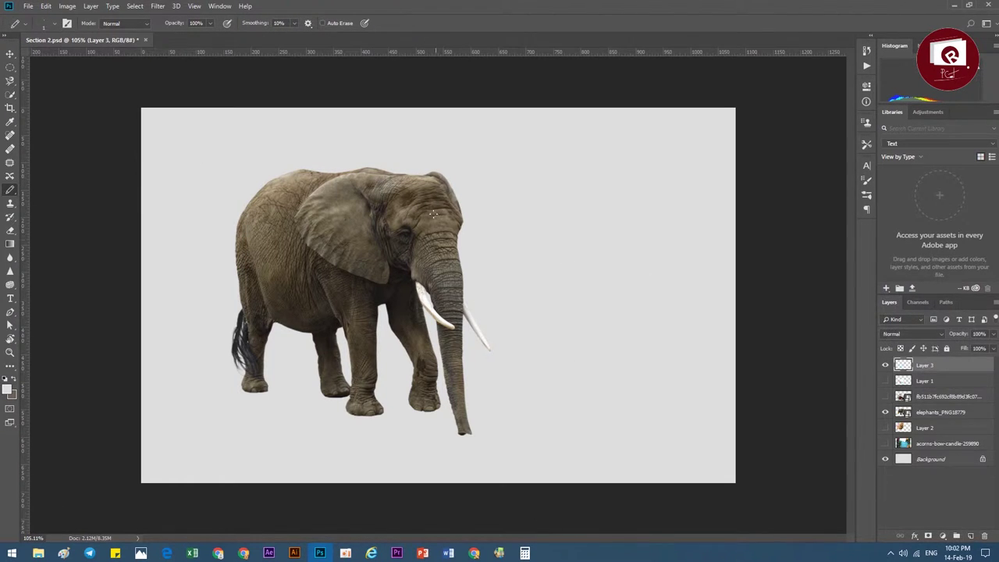
- Sketch white pencil loops on the eye and ear, then paint across the canvas at size 5000
drag(442, 208, 457, 201)
drag(387, 248, 347, 263)
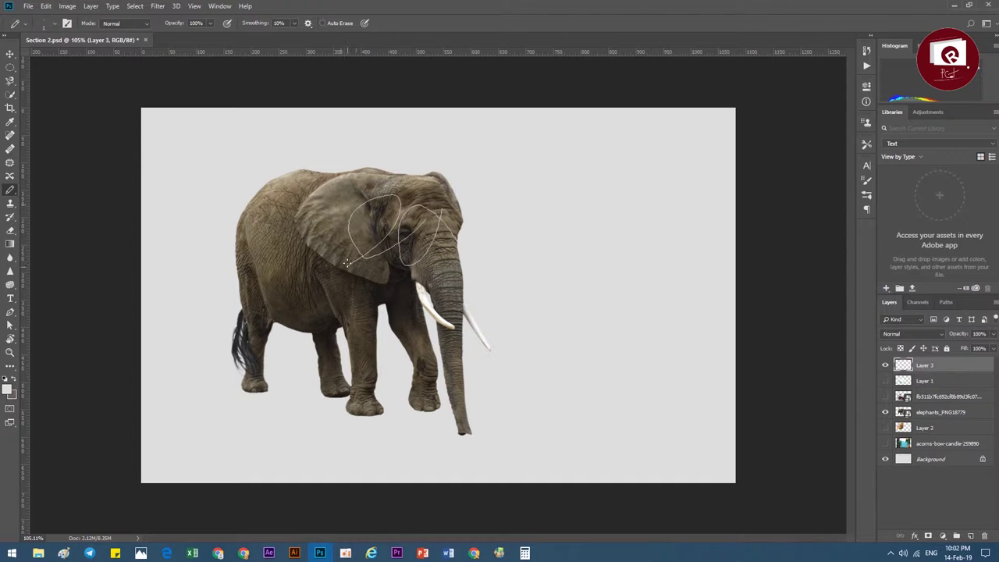
click(53, 23)
text(5000)
key(Return)
click(300, 231)
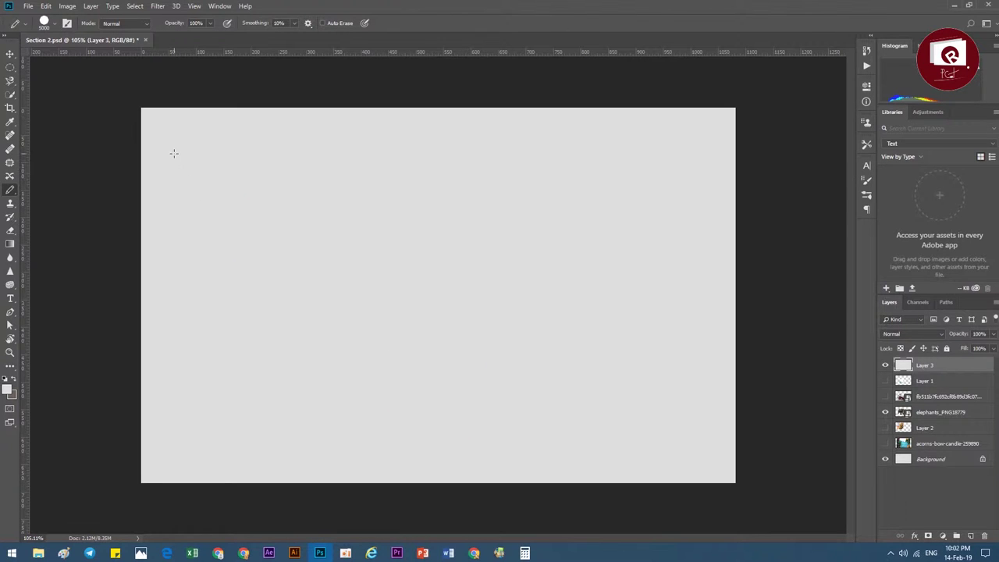
- Undo the grey fill and the pencil strokes, leaving Layer 3 empty
key(ctrl+z)
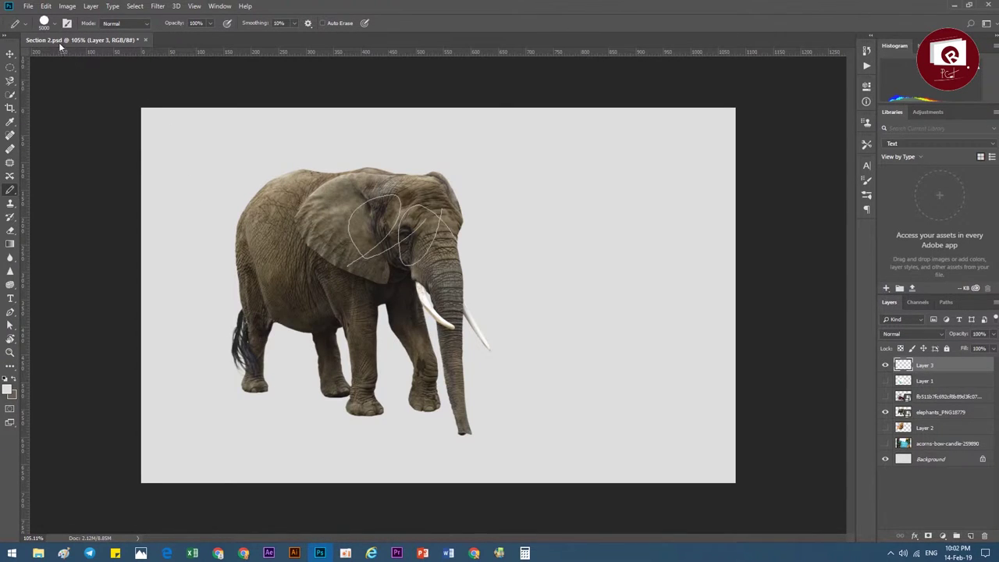
key(ctrl+z)
key(ctrl+alt+z)
key(ctrl+alt+z)
key(ctrl+alt+z)
right_click(14, 196)
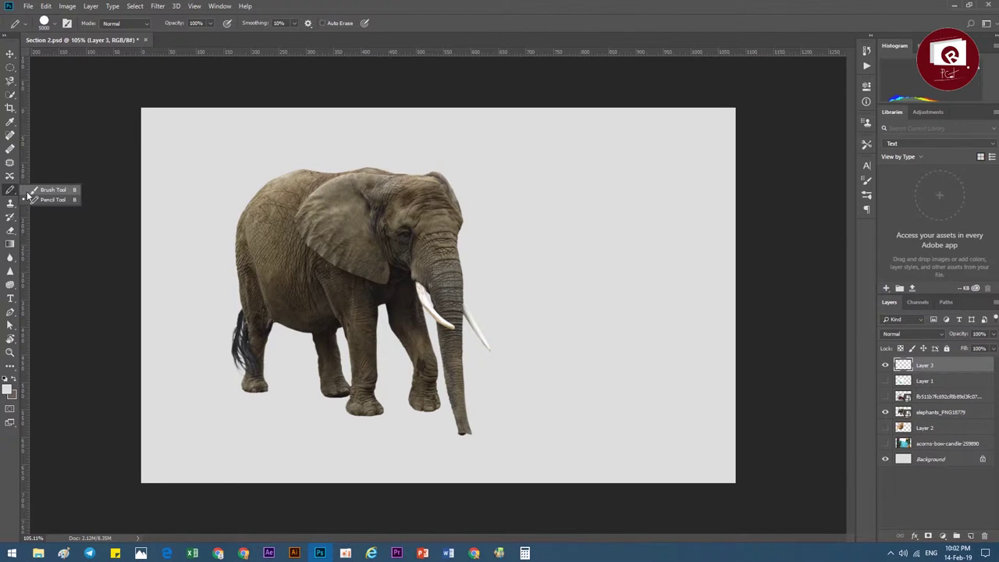
- Return to the Brush tool at 53 px, discard a test stroke over the ear, and show the brush presets
click(48, 190)
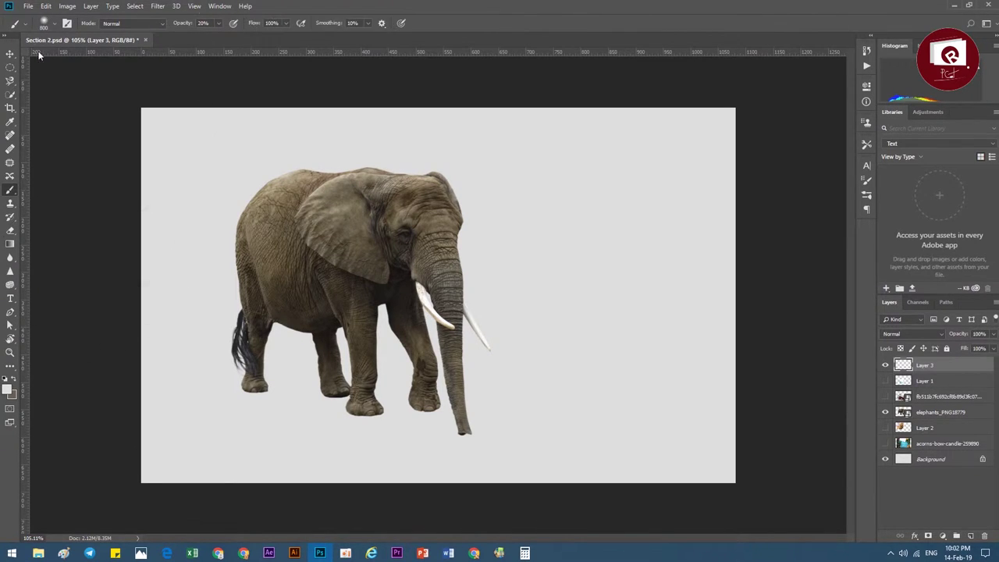
key(bracketleft)
key(bracketleft)
key(bracketleft)
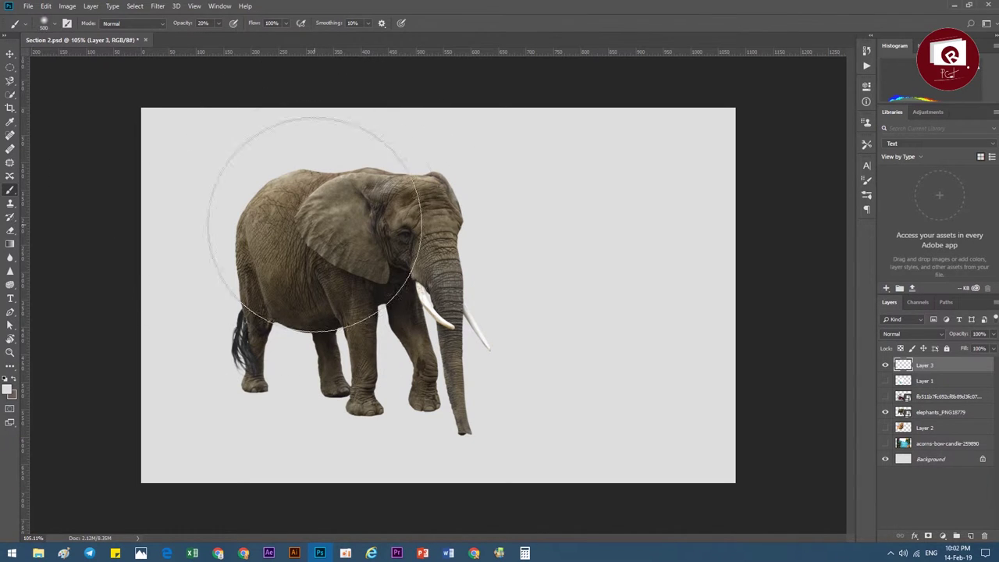
key(bracketleft)
key(bracketleft)
key(bracketleft)
key(bracketleft)
key(bracketleft)
drag(328, 219, 293, 243)
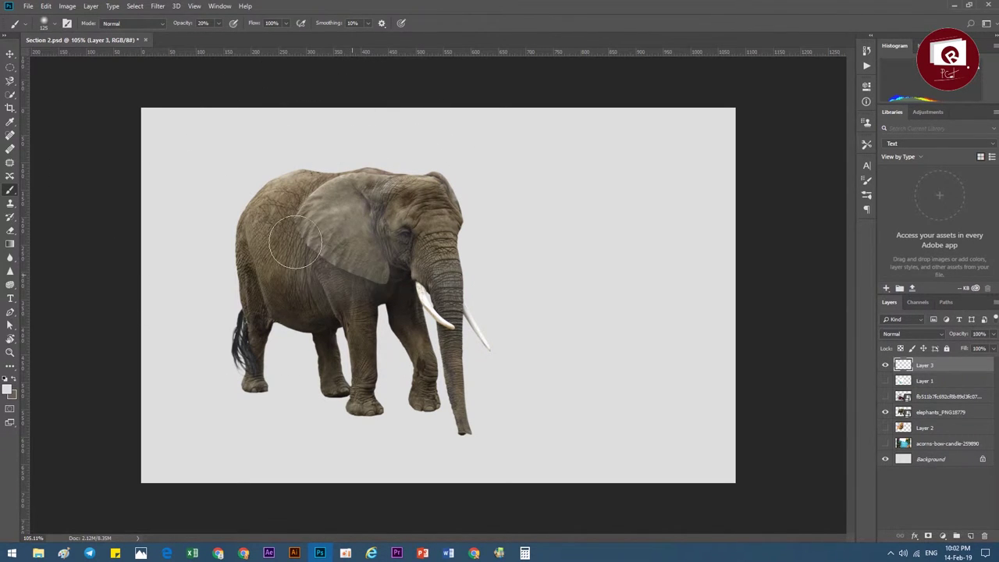
key(ctrl+z)
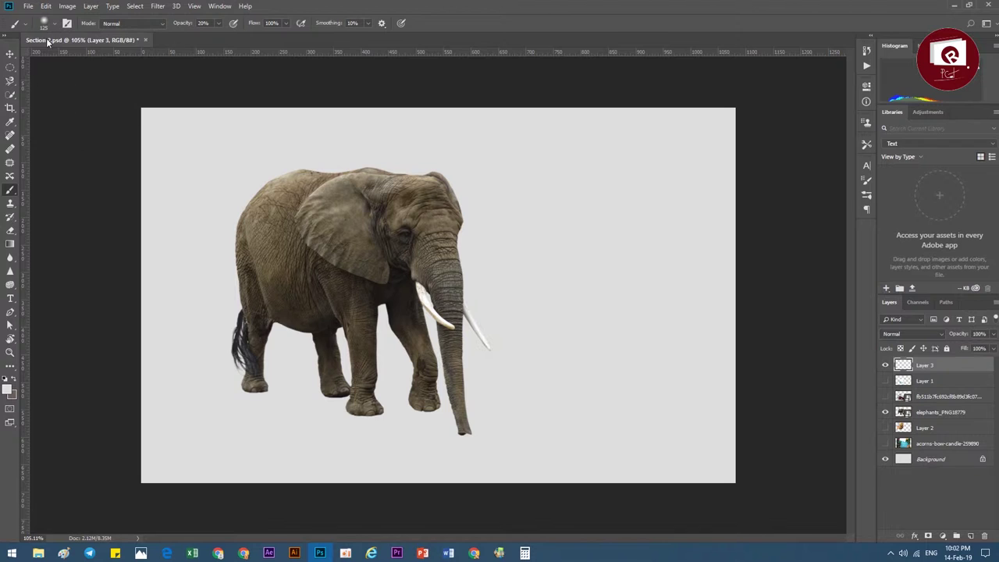
click(47, 25)
click(47, 25)
click(47, 25)
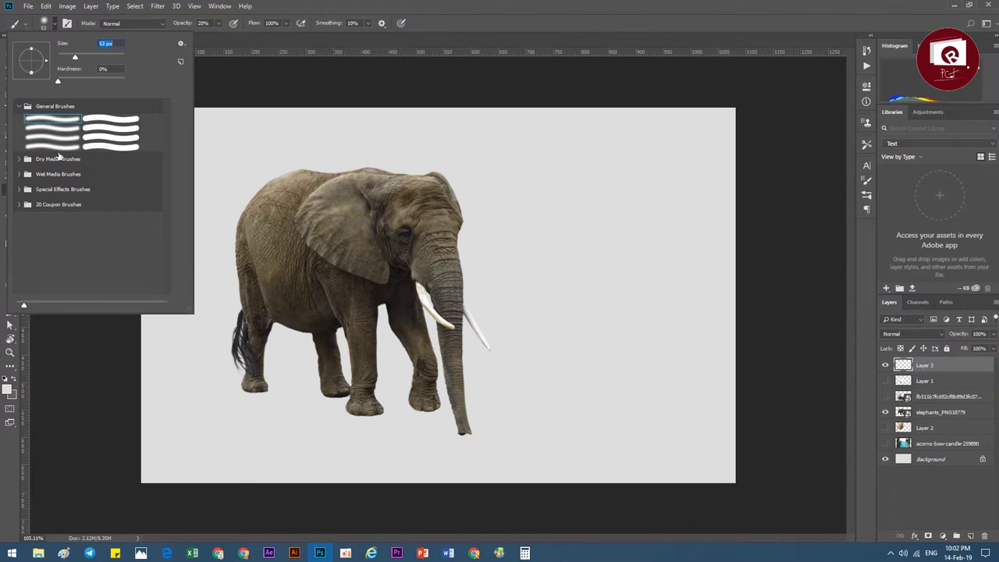
- Choose a dotted brush from the Special Effects Brushes folder
click(19, 159)
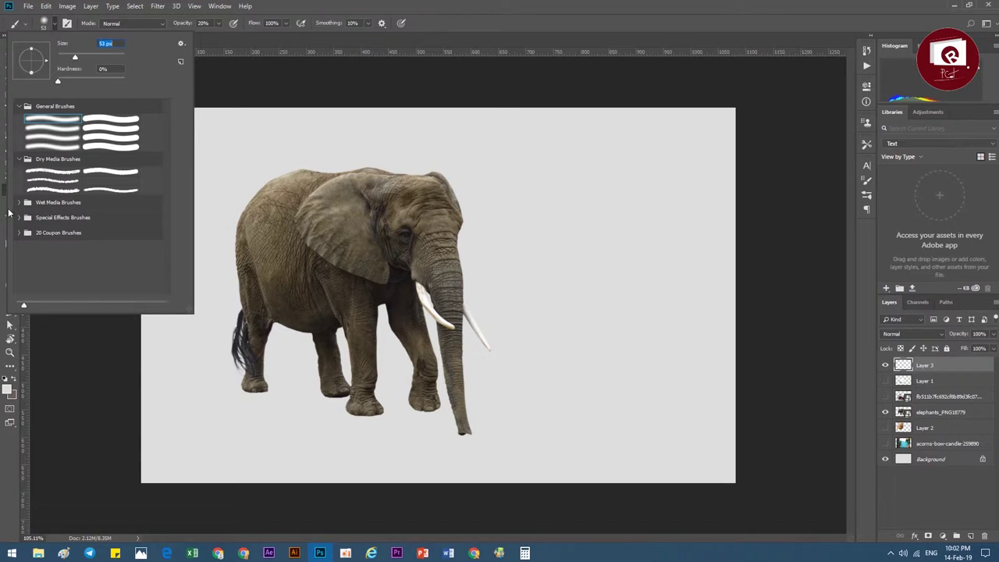
click(18, 202)
click(19, 245)
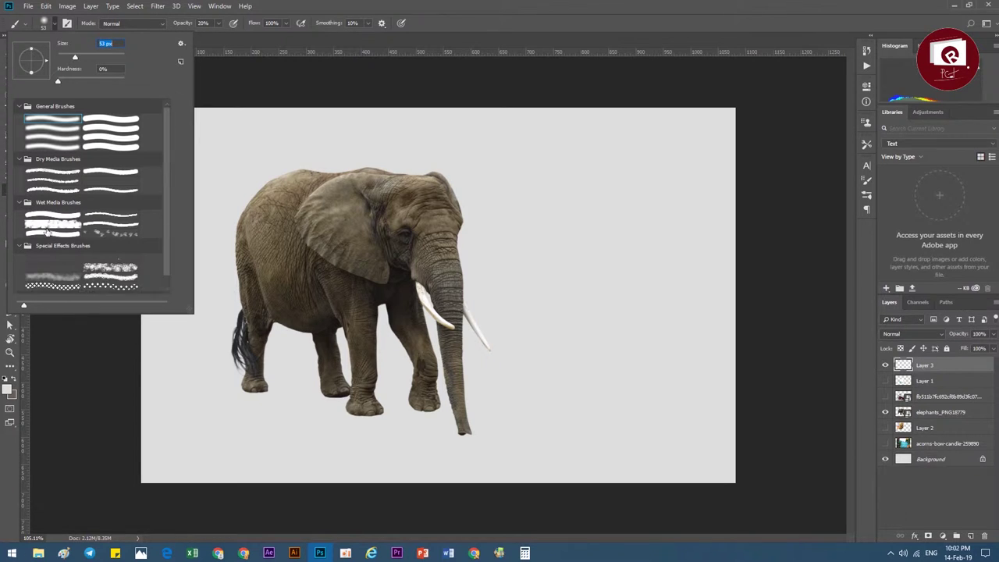
scroll(47, 232, down, 1)
click(40, 274)
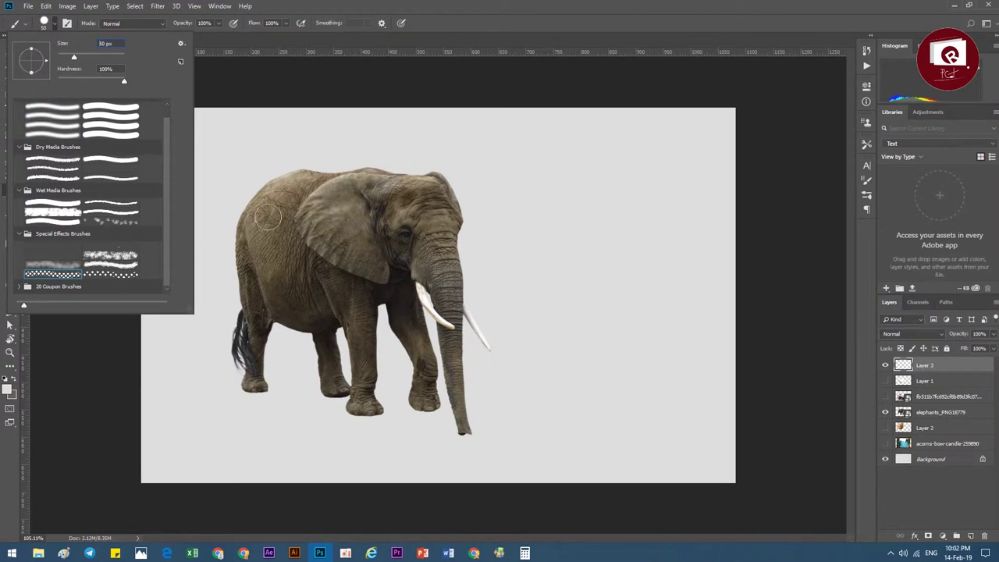
- Try several dotted strokes, undoing rejects, and keep the white stroke down the ear
drag(269, 211, 391, 297)
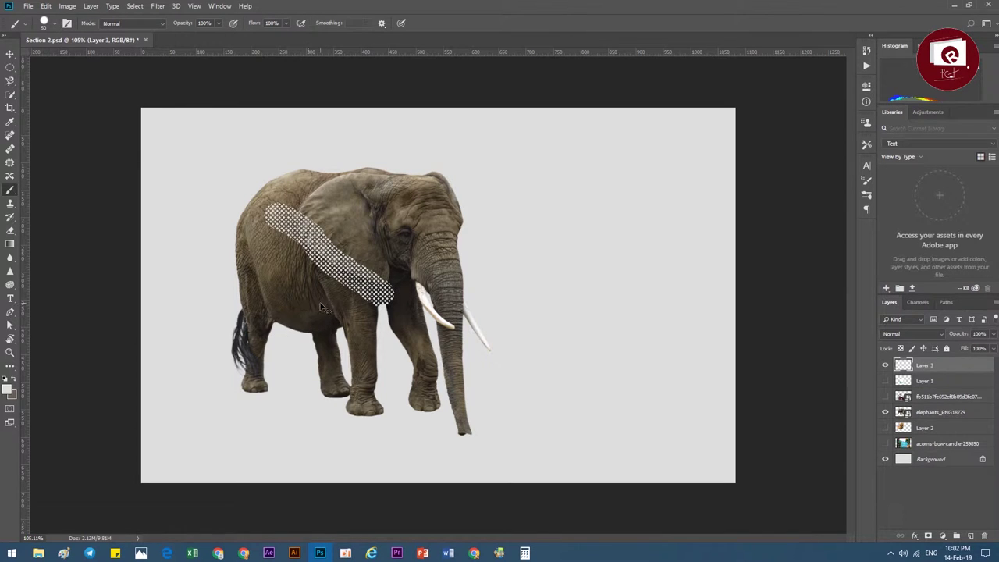
key(ctrl+z)
drag(234, 334, 348, 273)
drag(347, 273, 344, 336)
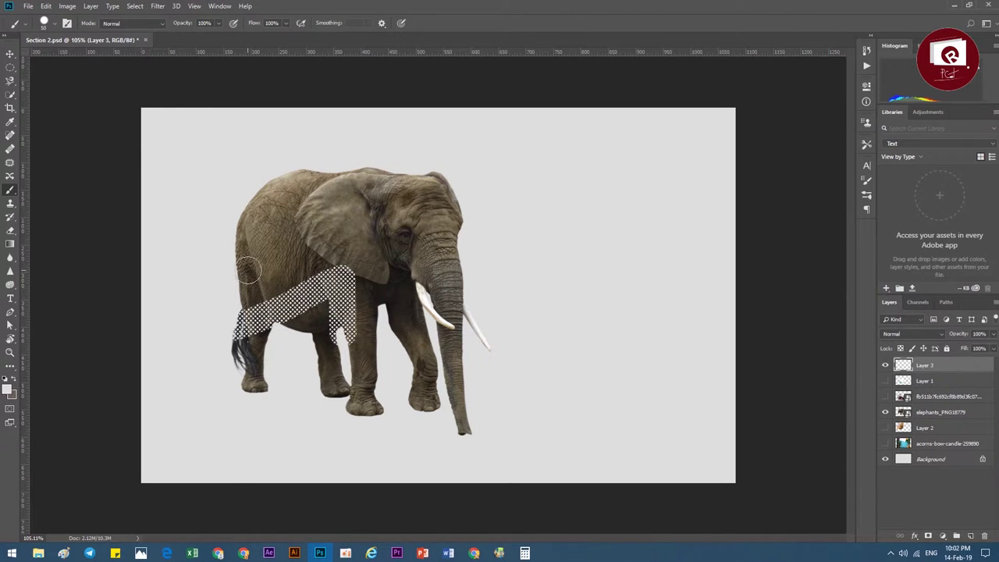
key(ctrl+z)
drag(234, 201, 410, 351)
key(ctrl+z)
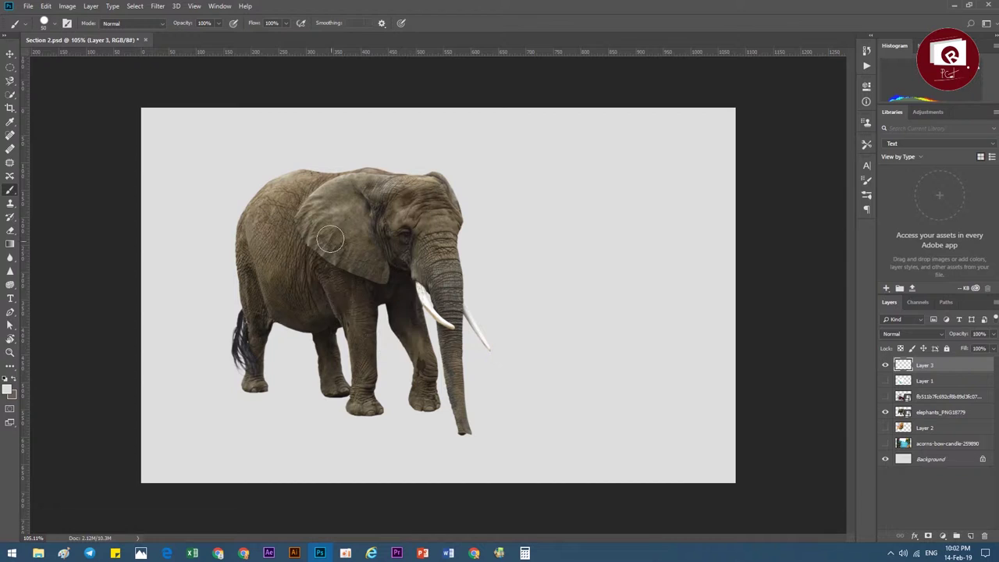
drag(324, 193, 342, 295)
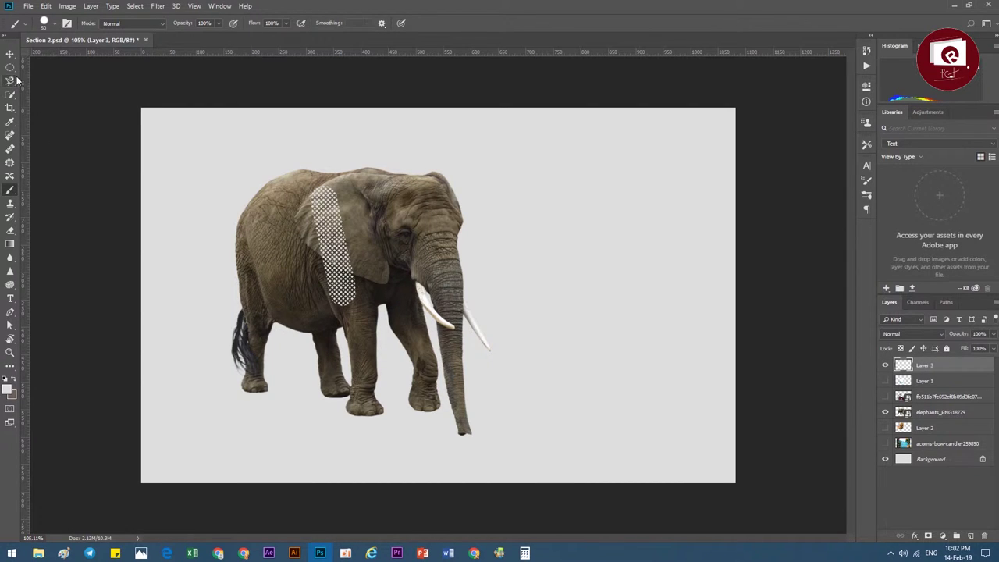
drag(373, 228, 457, 210)
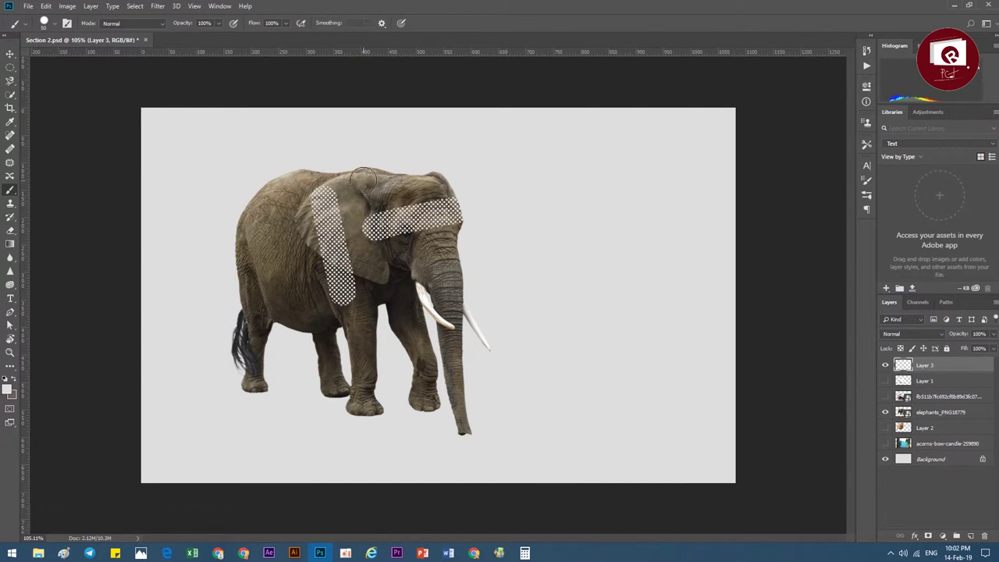
key(ctrl+z)
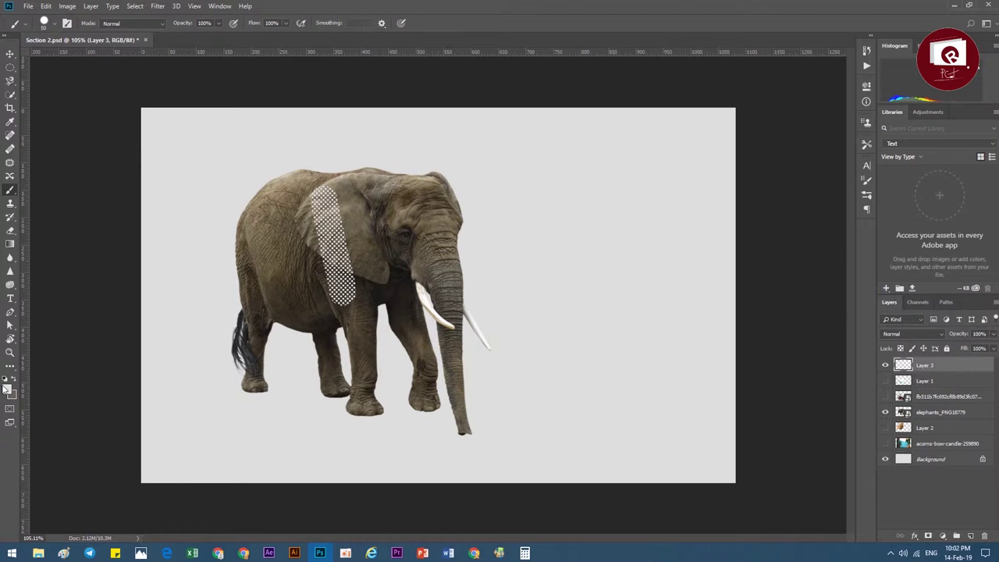
click(9, 388)
- Set the foreground colour to light green 41ec71
click(378, 157)
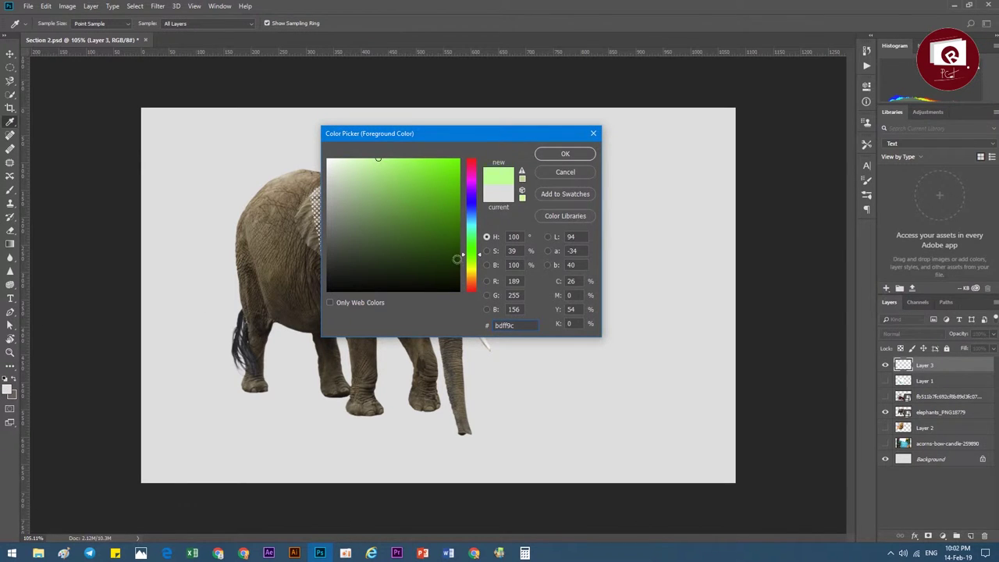
click(471, 270)
click(422, 212)
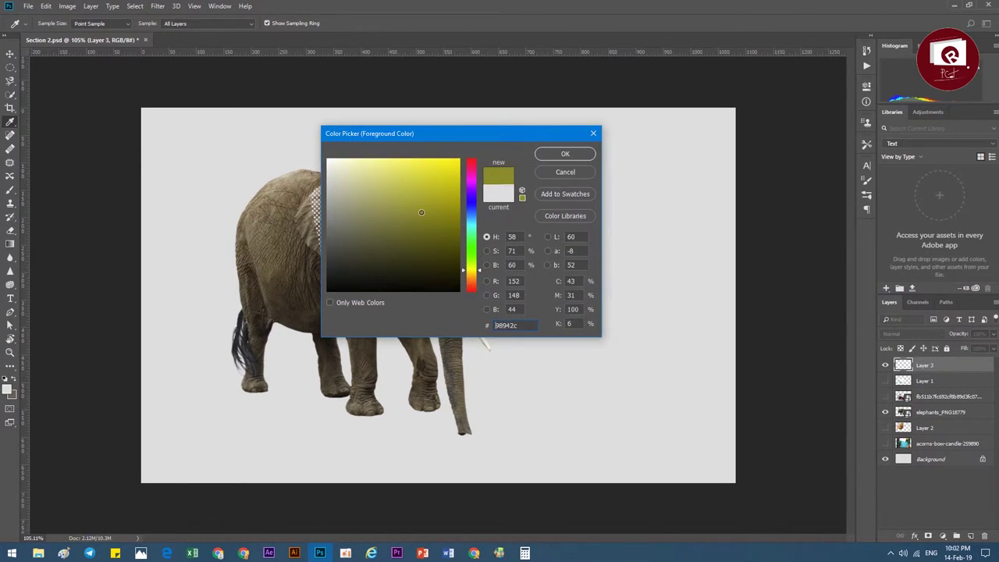
drag(466, 265, 468, 240)
click(424, 168)
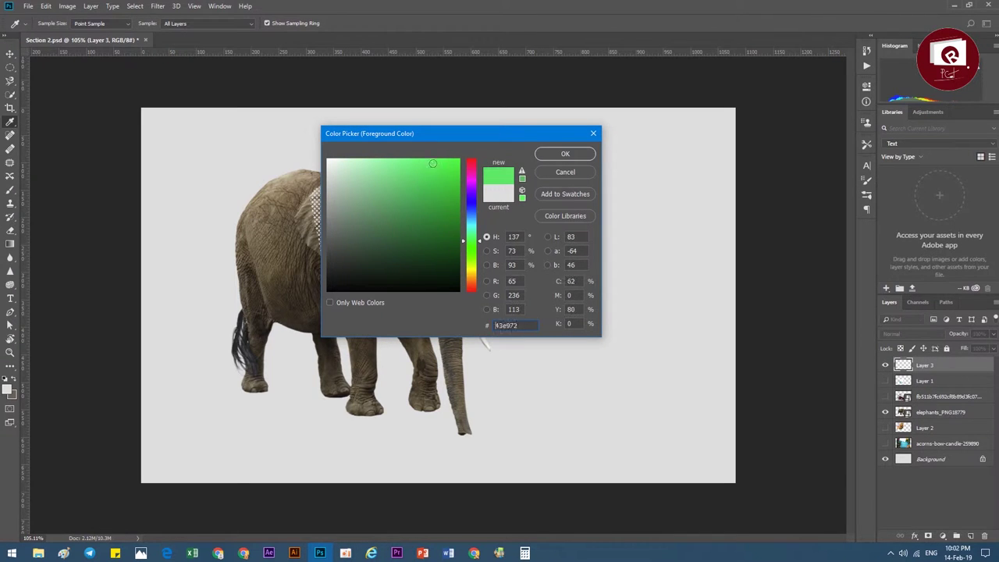
click(561, 154)
- Brush a green dotted diagonal stroke from the trunk base up over the elephant's head
key(b)
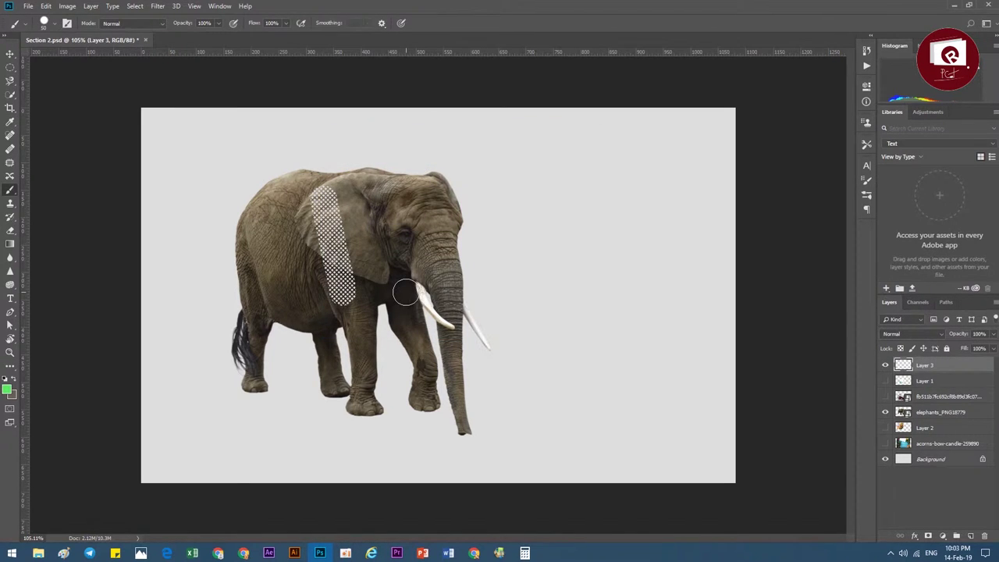
drag(386, 308, 438, 160)
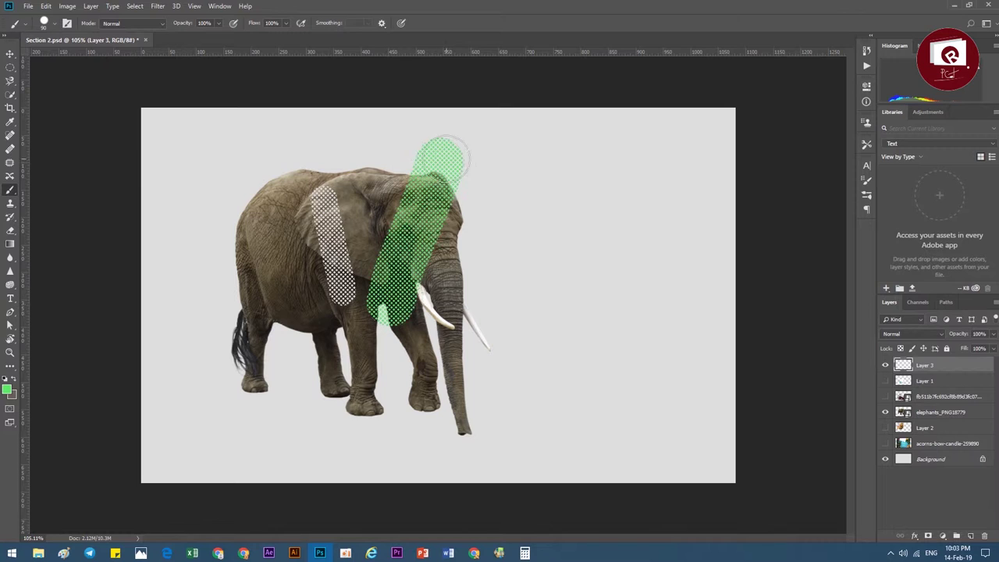
click(944, 398)
double_click(941, 412)
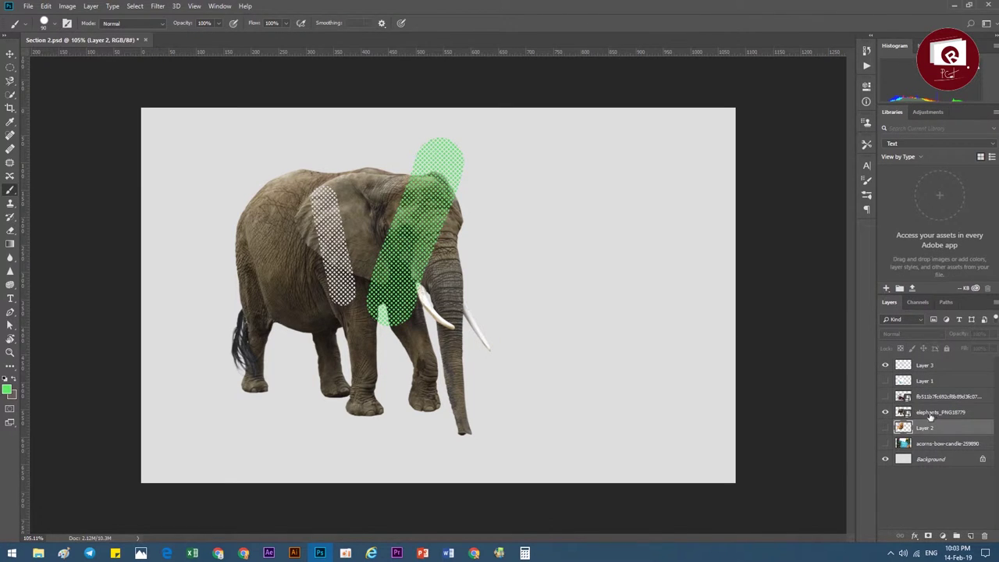
- Move the elephant layer above Layer 3 and extend the green stroke straight to the lower left
drag(906, 411, 912, 367)
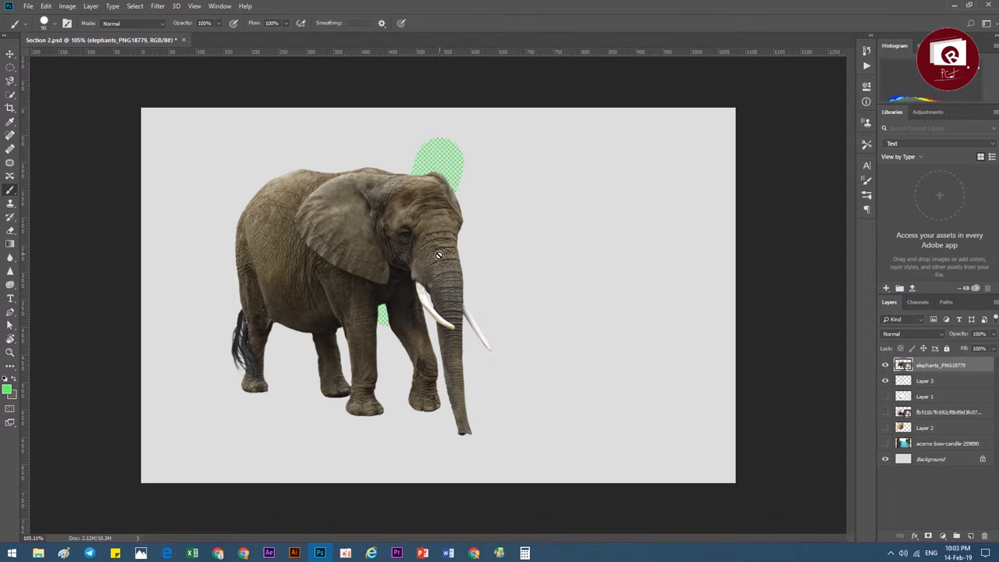
click(925, 382)
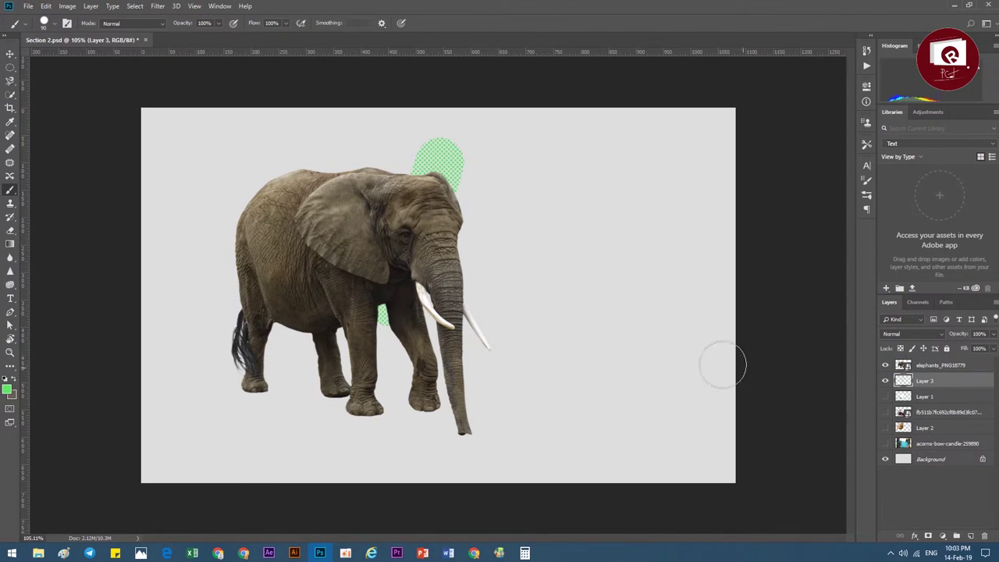
shift+click(191, 409)
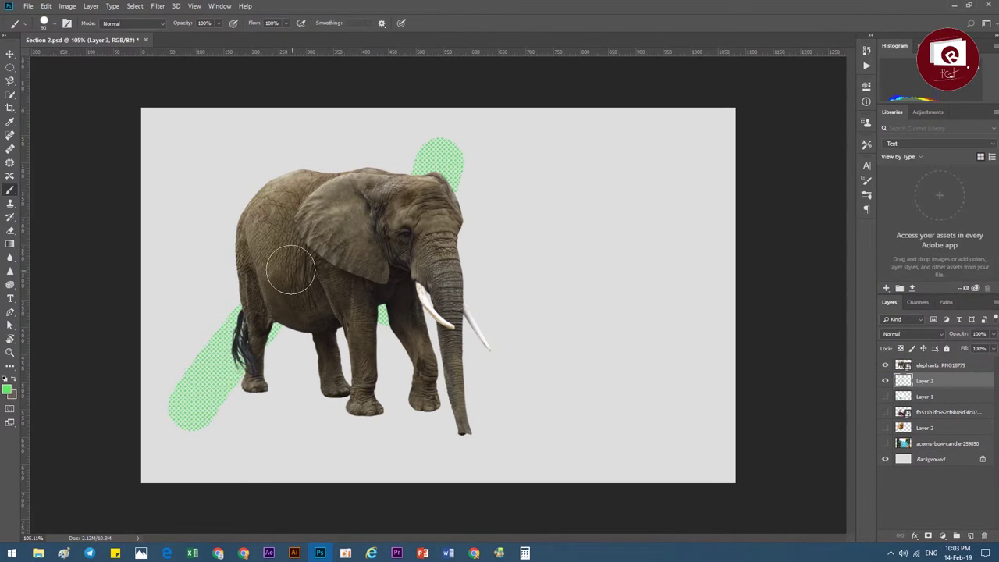
click(45, 23)
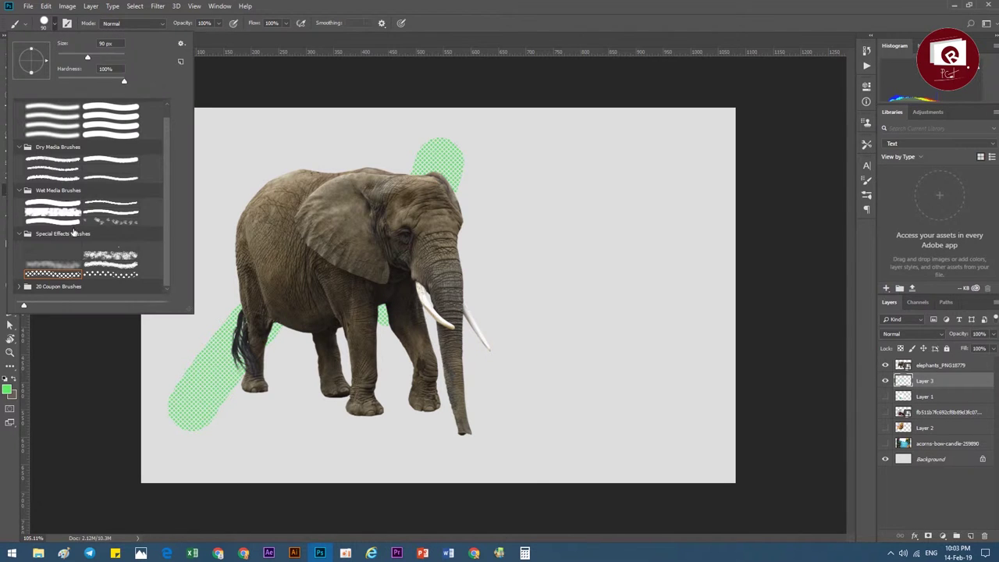
double_click(102, 258)
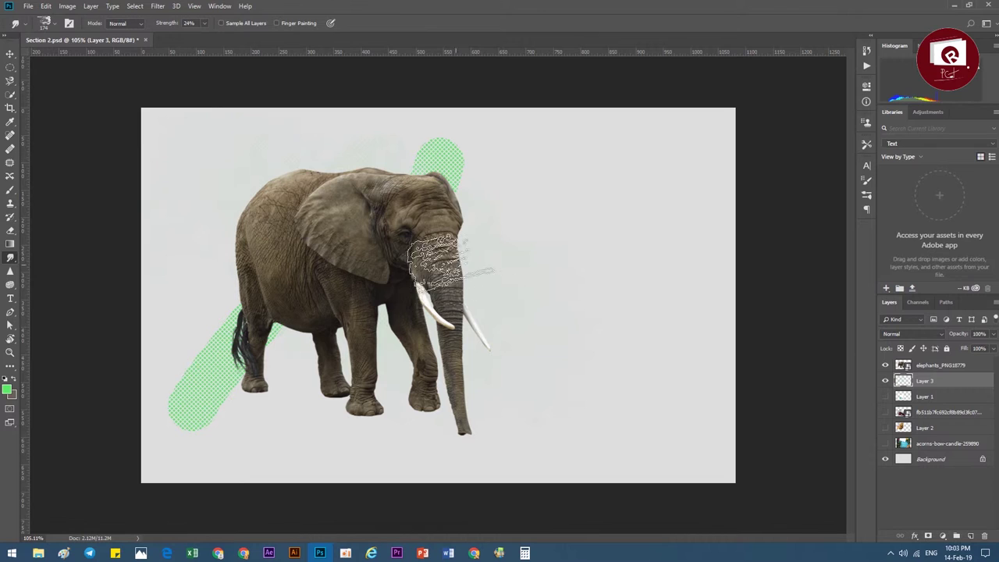
- Smudge the lower-left green stroke at 24% strength into a soft blur using a 20 Coupon Brushes tip
click(45, 23)
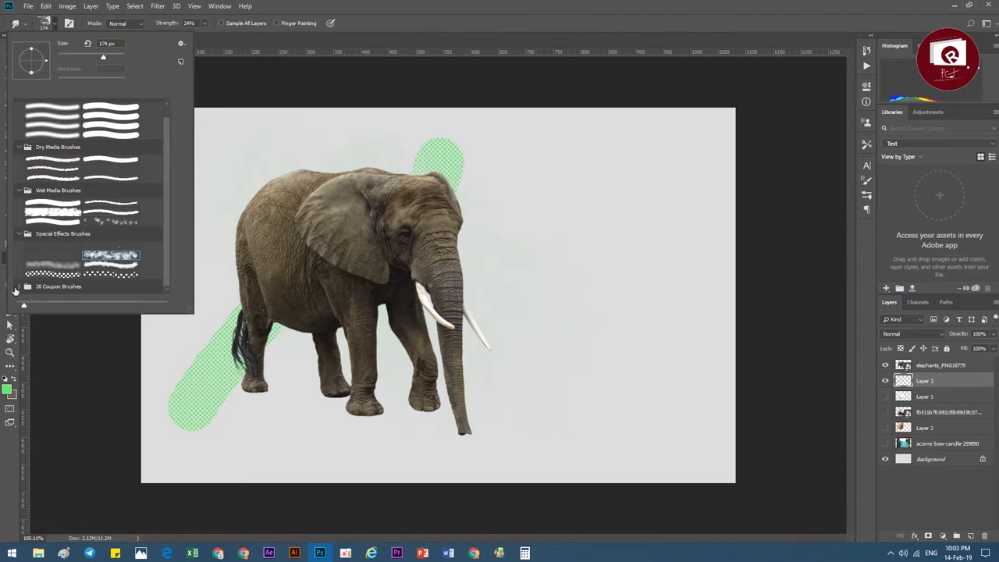
click(19, 287)
scroll(61, 252, down, 3)
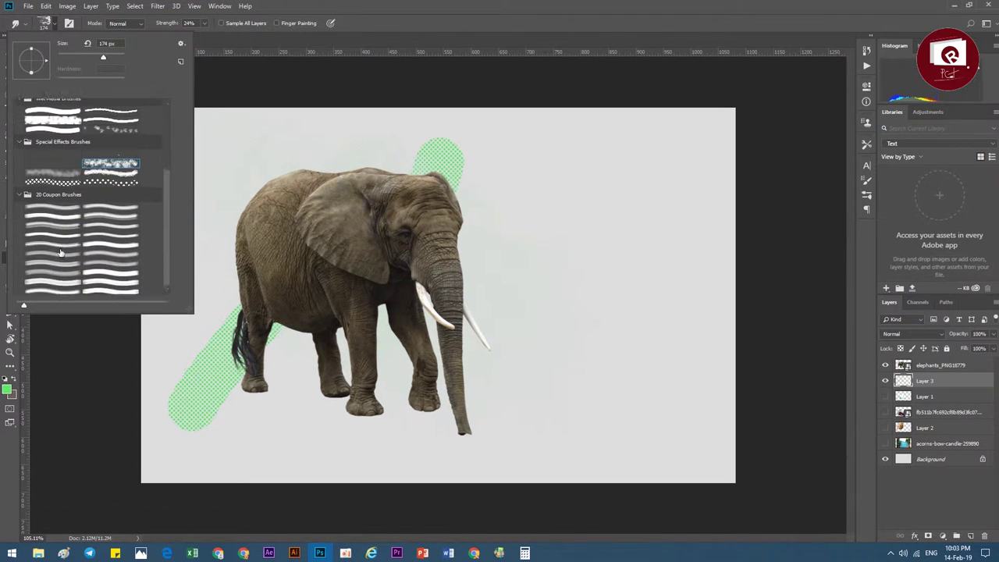
double_click(53, 226)
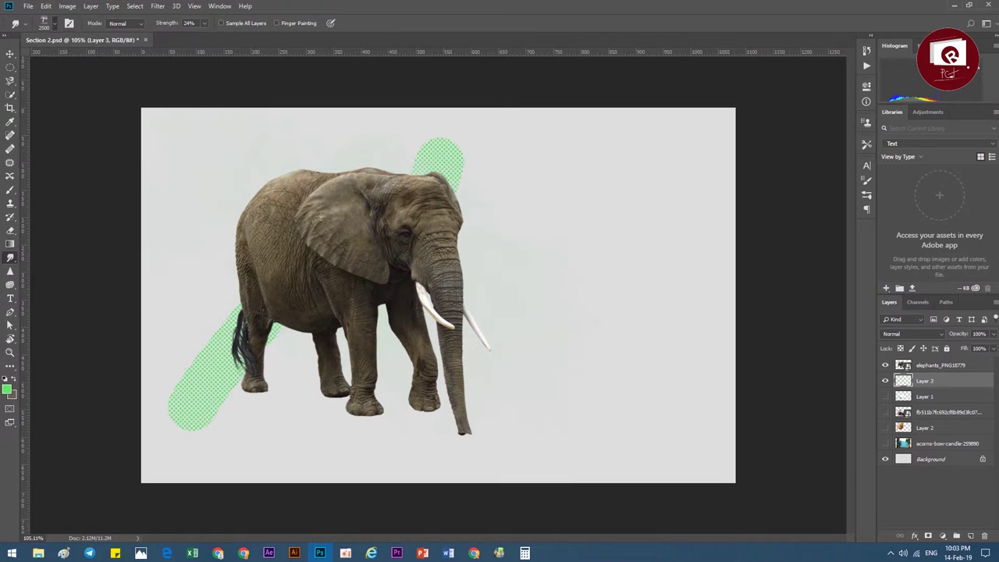
click(250, 194)
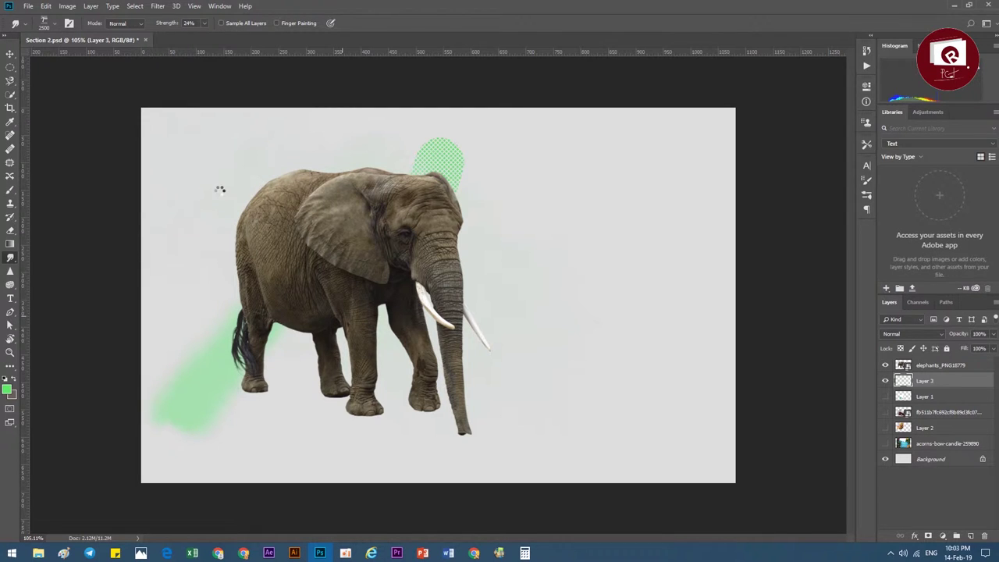
click(10, 53)
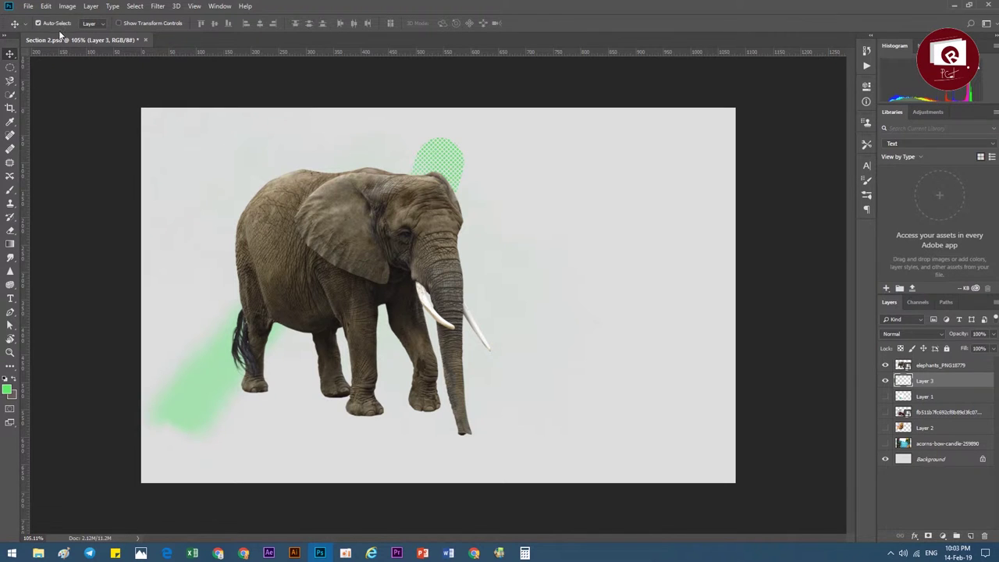
- Select the Brush tool and browse the brush presets with smaller thumbnails
click(10, 192)
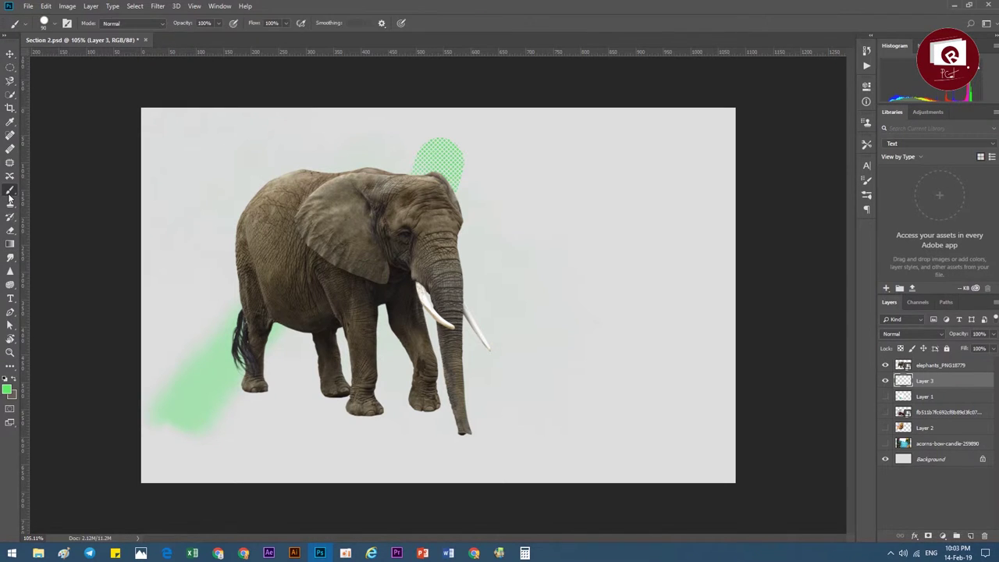
click(44, 28)
scroll(49, 137, up, 3)
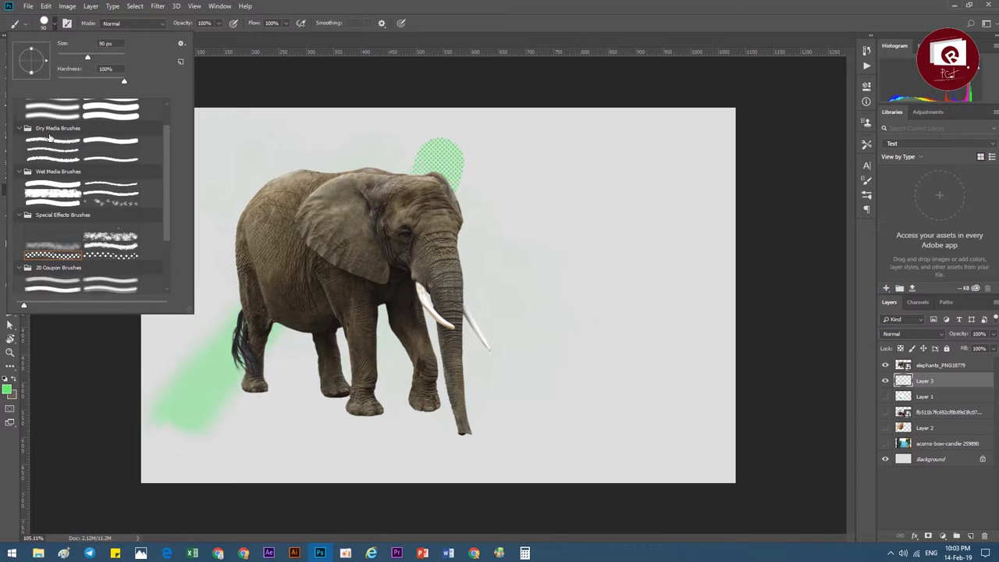
scroll(49, 137, up, 1)
drag(22, 306, 16, 306)
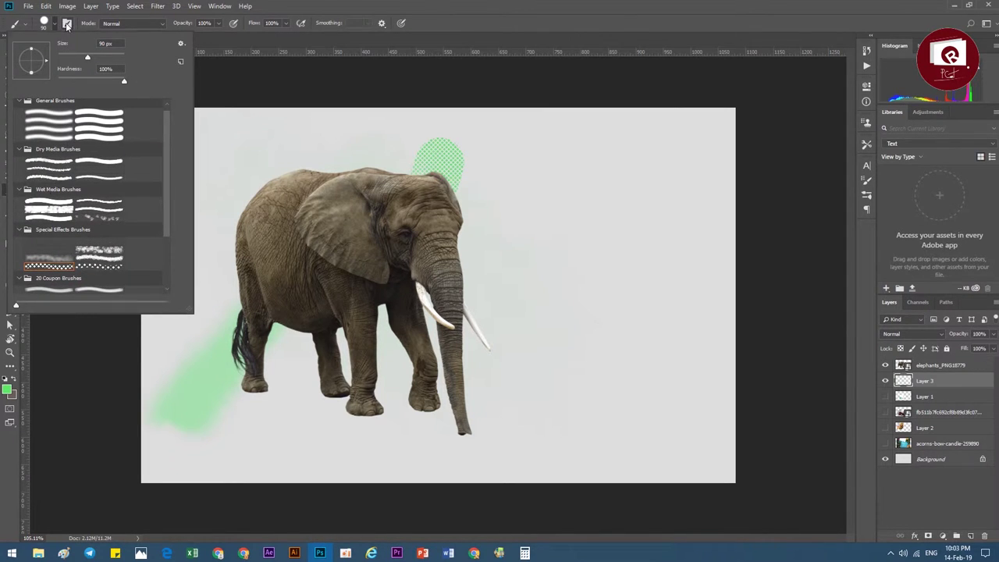
click(67, 26)
- Choose a 2500 px tip with 25% spacing in Brush Settings
click(67, 25)
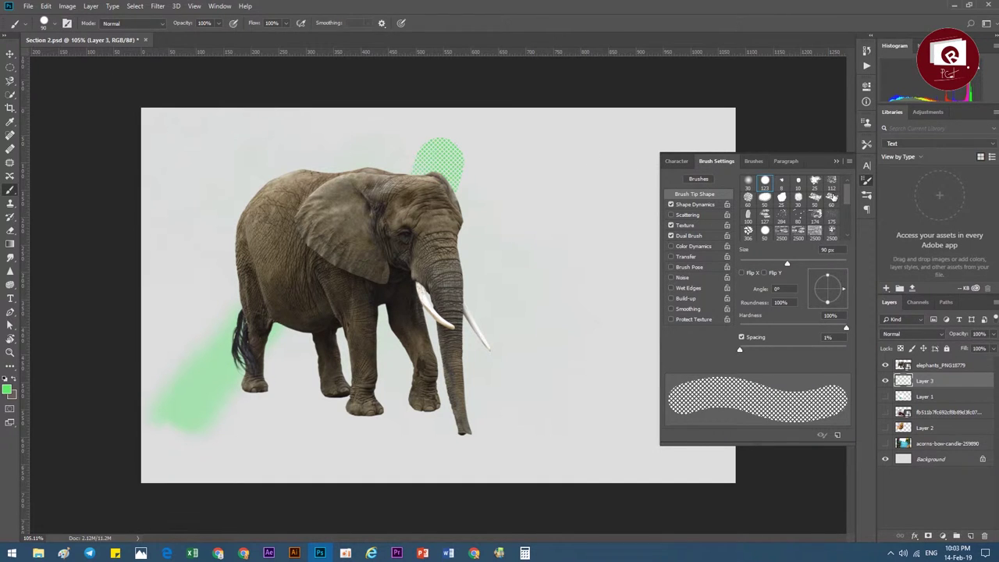
click(697, 179)
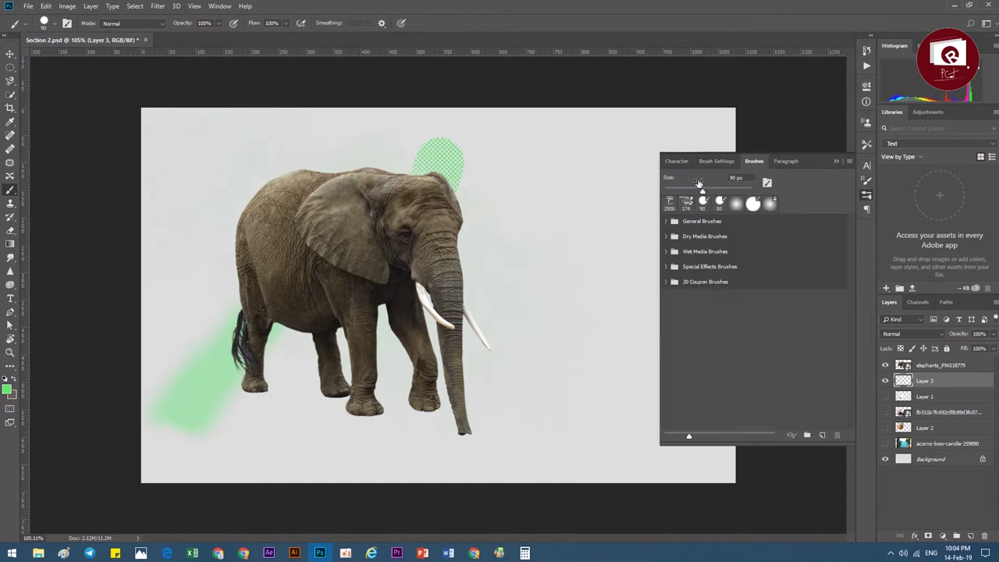
click(715, 161)
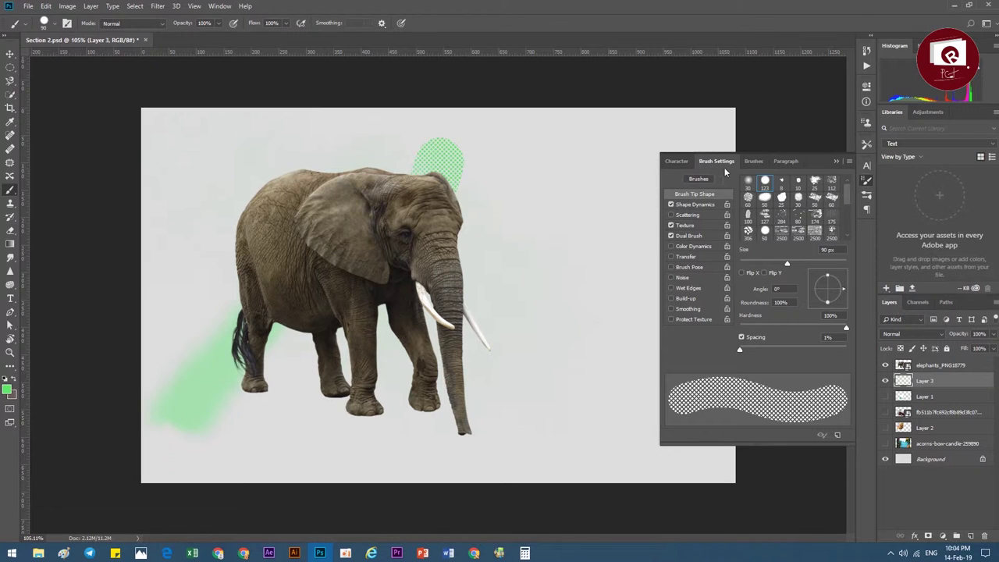
mouse_move(848, 198)
mouse_down()
mouse_move(847, 223)
mouse_move(841, 188)
mouse_move(848, 212)
mouse_up()
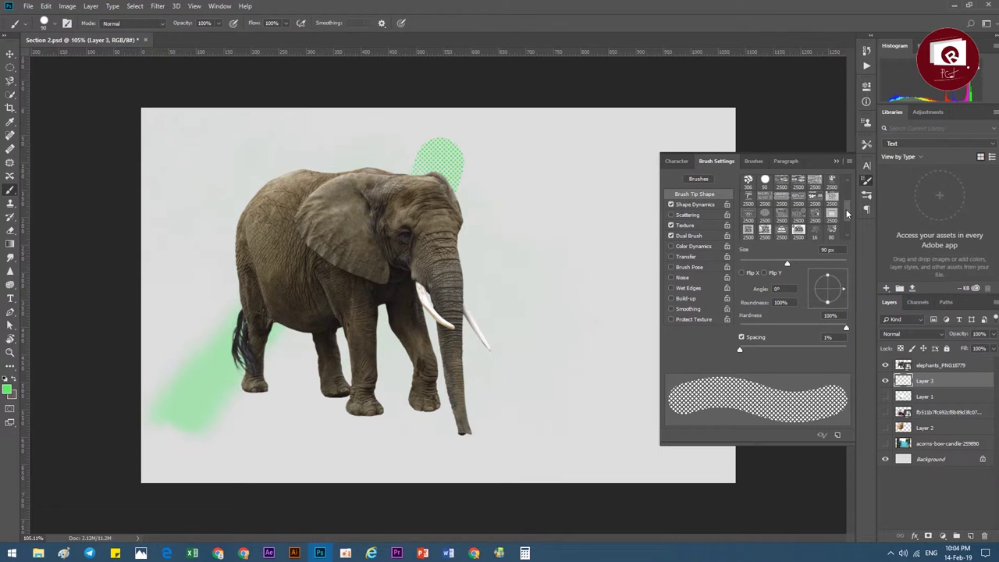
scroll(792, 198, up, 2)
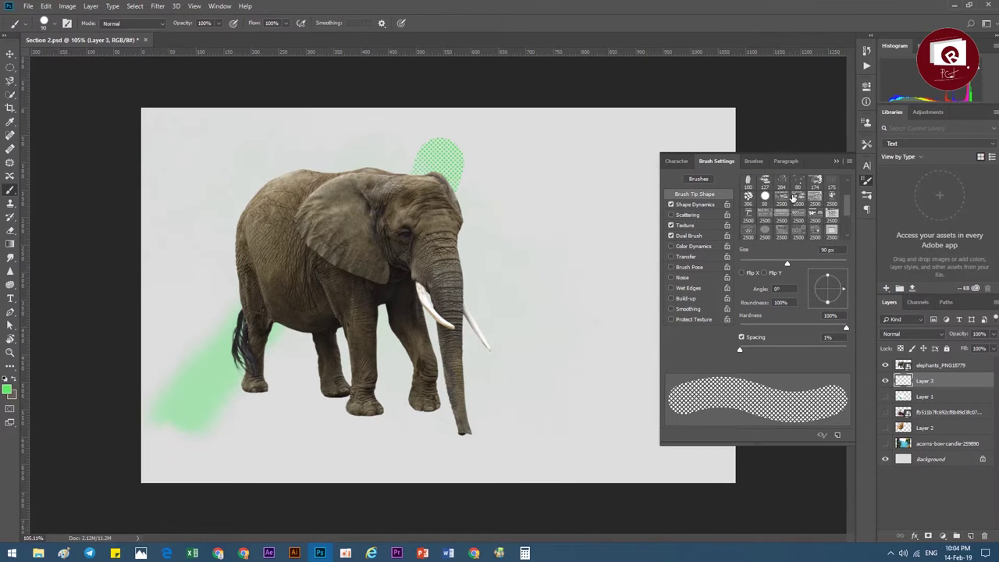
scroll(793, 196, down, 1)
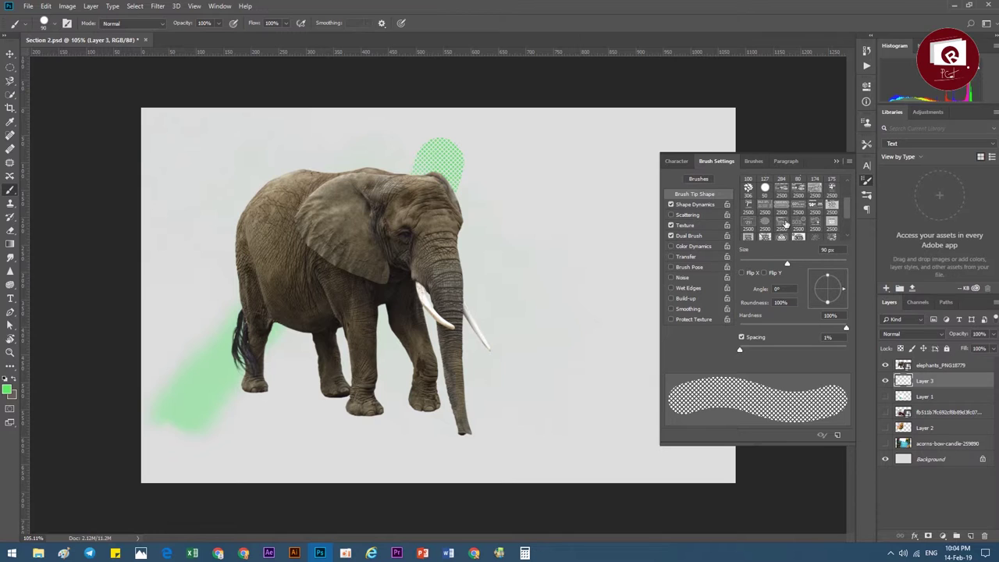
click(784, 224)
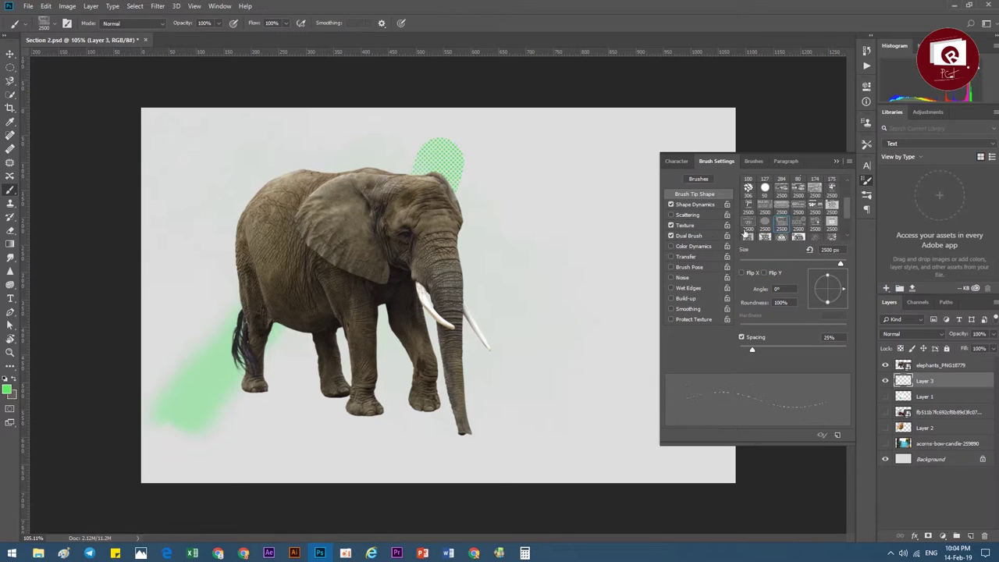
click(866, 179)
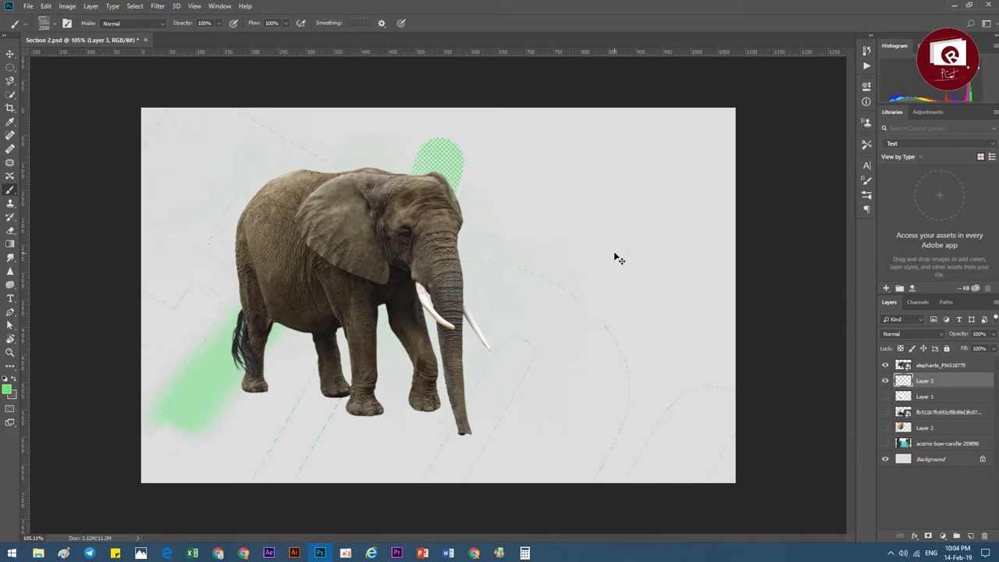
click(48, 28)
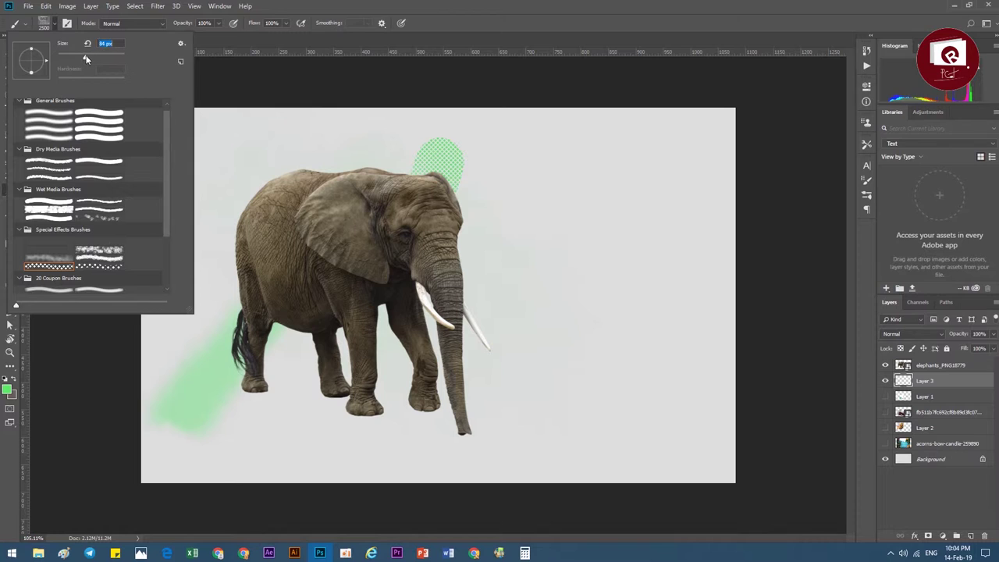
drag(94, 59, 88, 58)
click(508, 121)
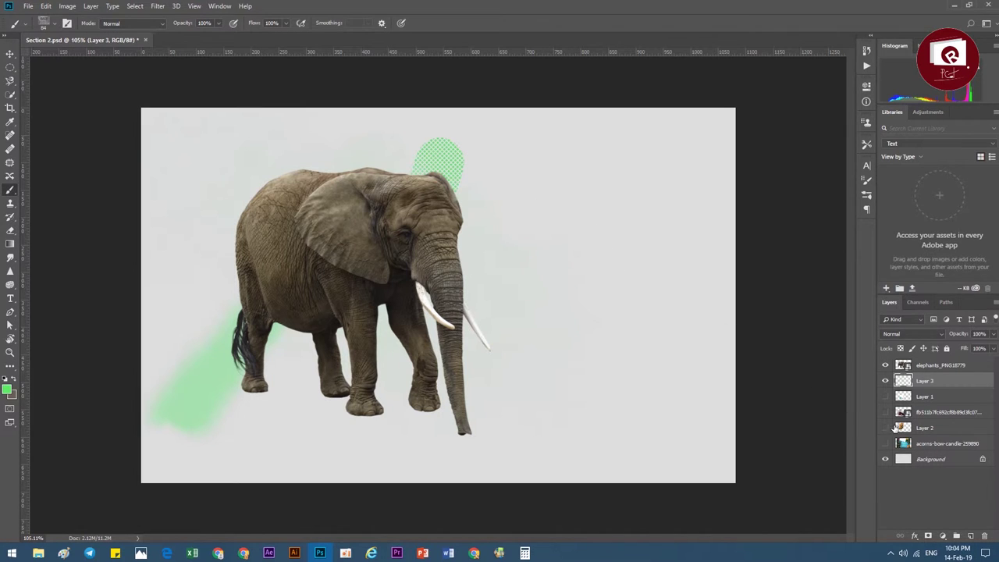
click(914, 458)
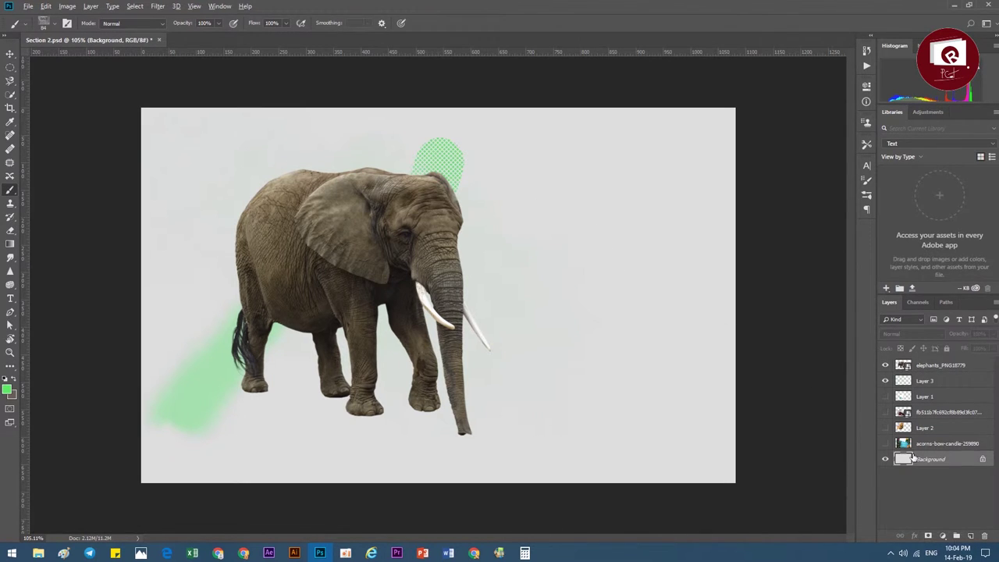
key(alt+BackSpace)
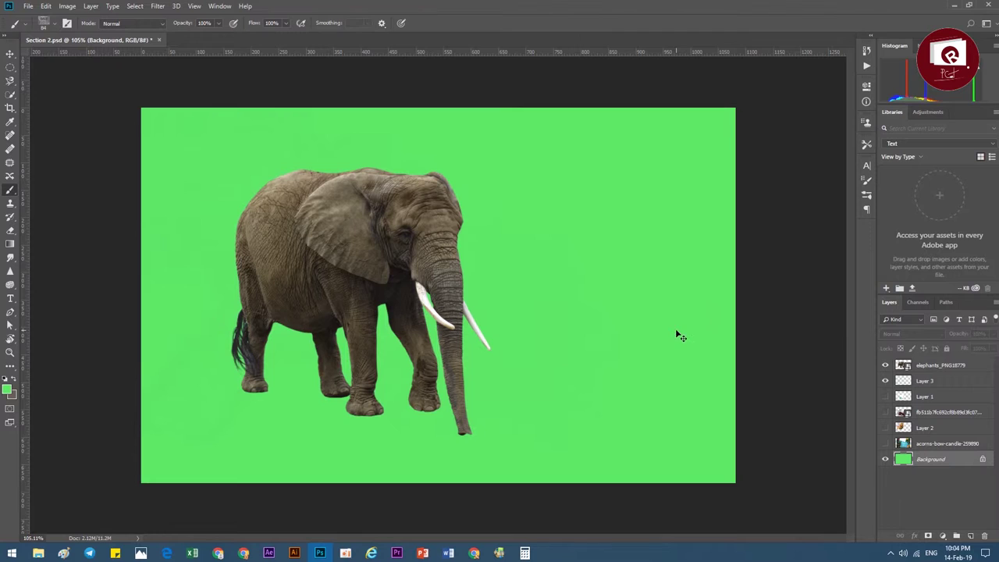
key(ctrl+z)
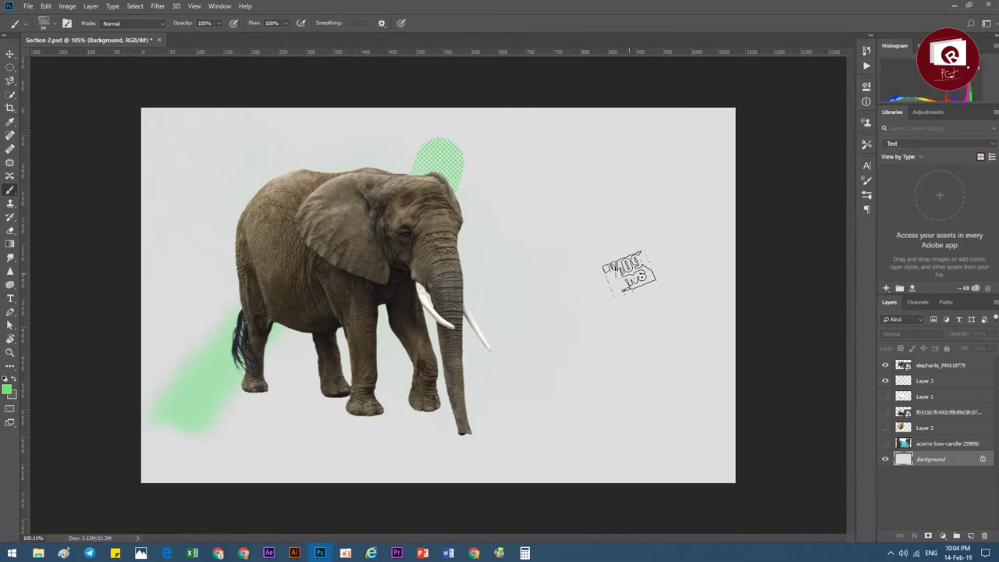
- Choose the soft round General brush preset
click(49, 26)
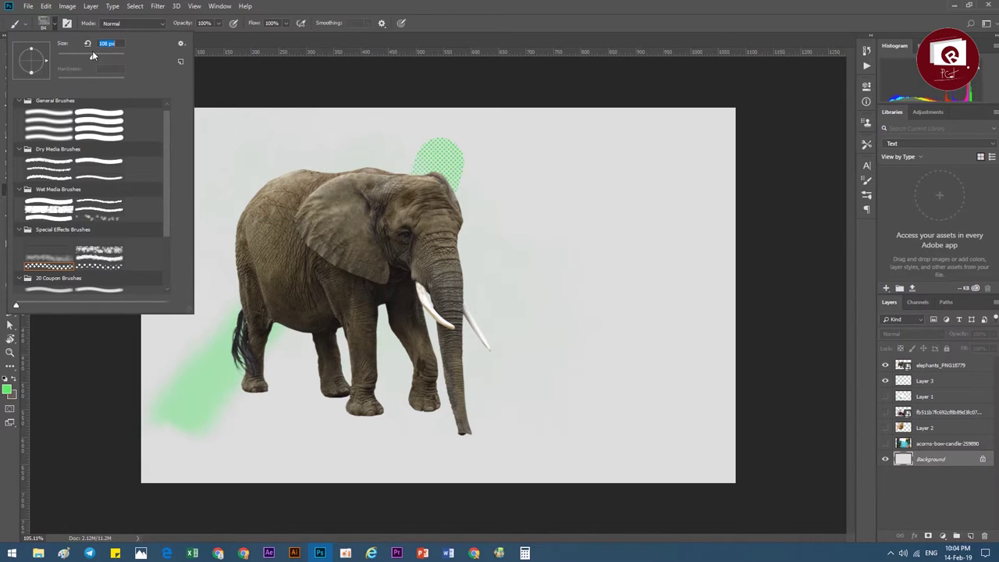
scroll(81, 207, up, 1)
click(51, 122)
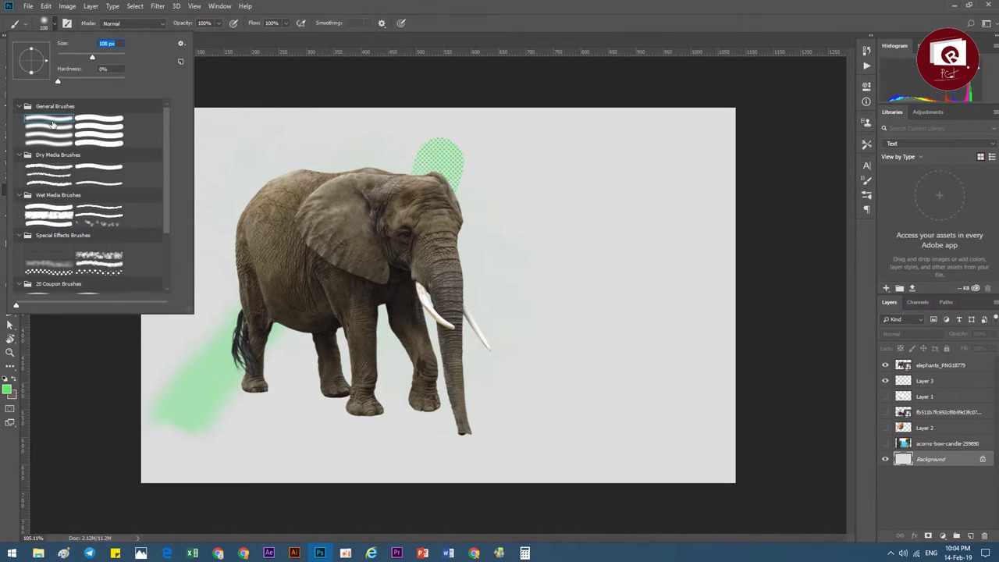
key(Return)
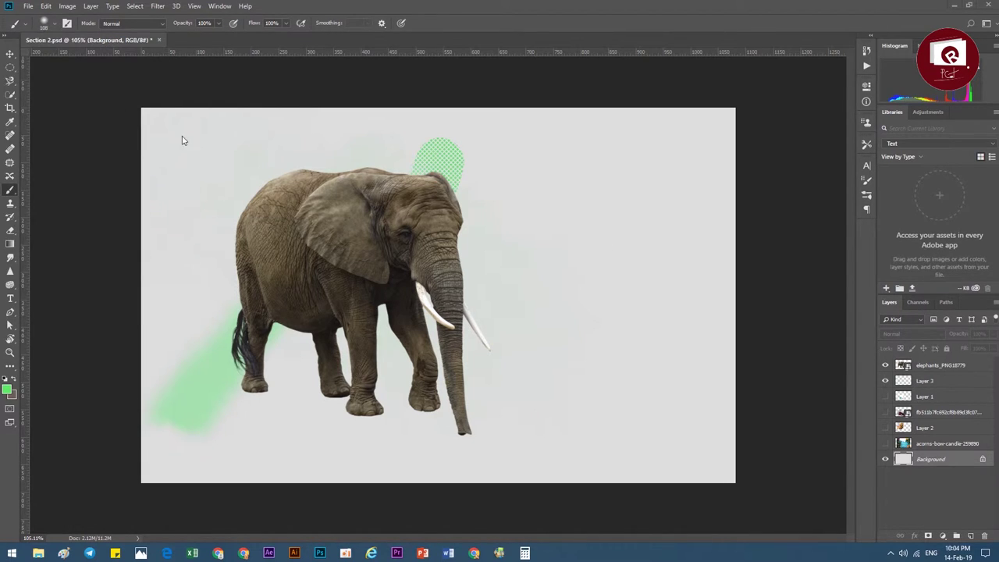
- Pick the 2500 px coupon-design tip in Brush Settings
click(68, 24)
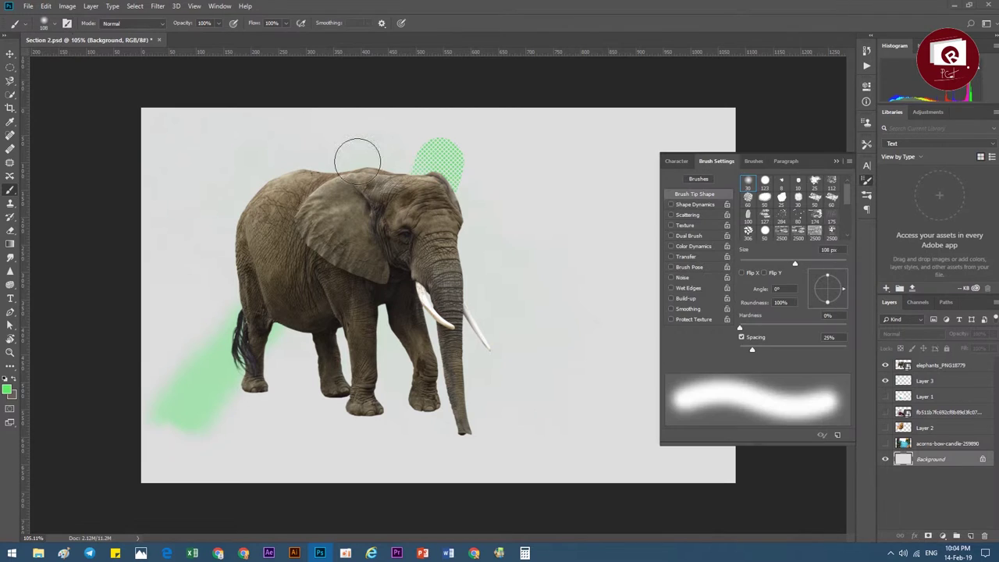
click(815, 230)
scroll(796, 211, down, 3)
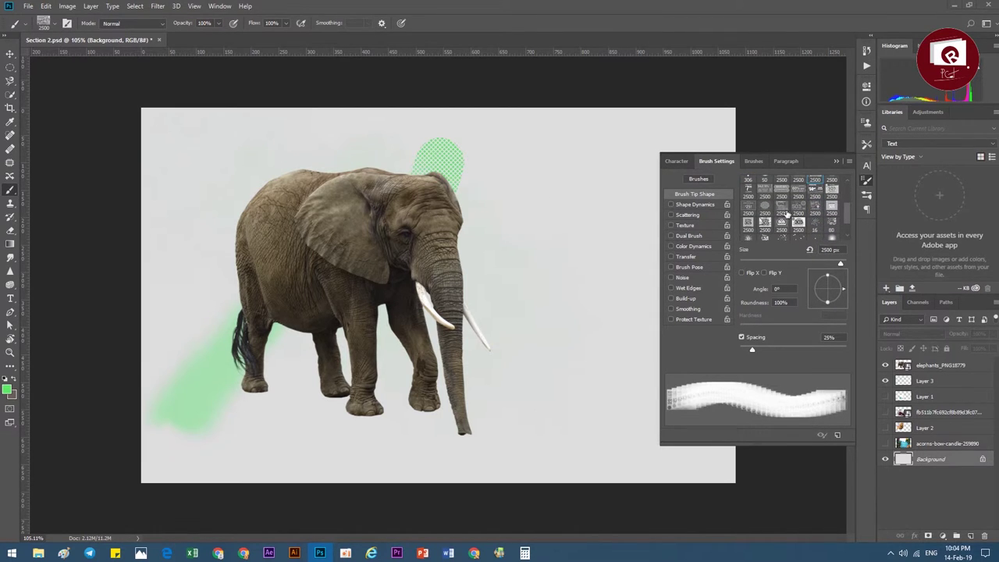
click(798, 223)
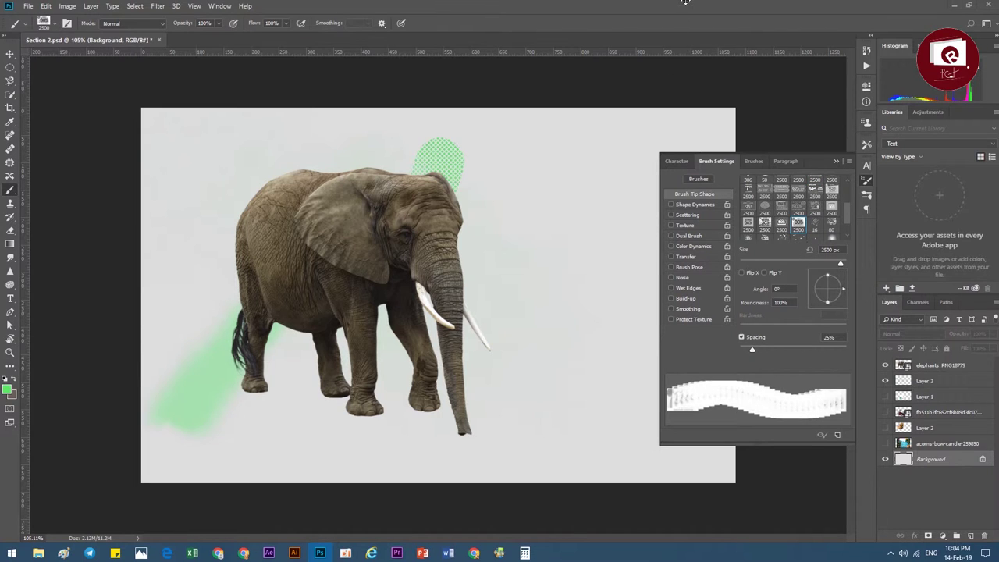
click(867, 180)
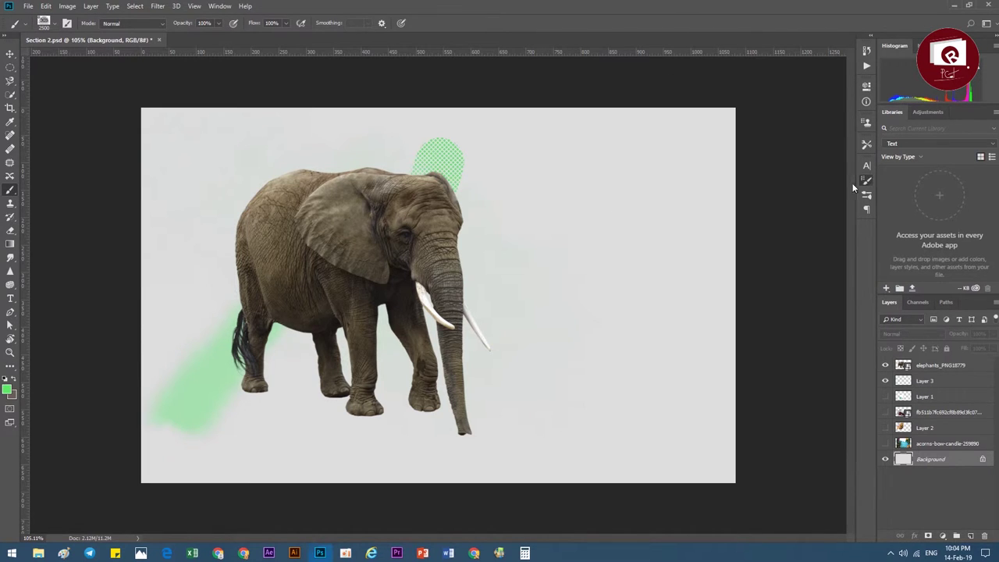
- Test-stamp the coupon brush, resize it to 300 px, and undo the green stamp
click(593, 274)
scroll(537, 248, down, 3)
scroll(537, 249, down, 2)
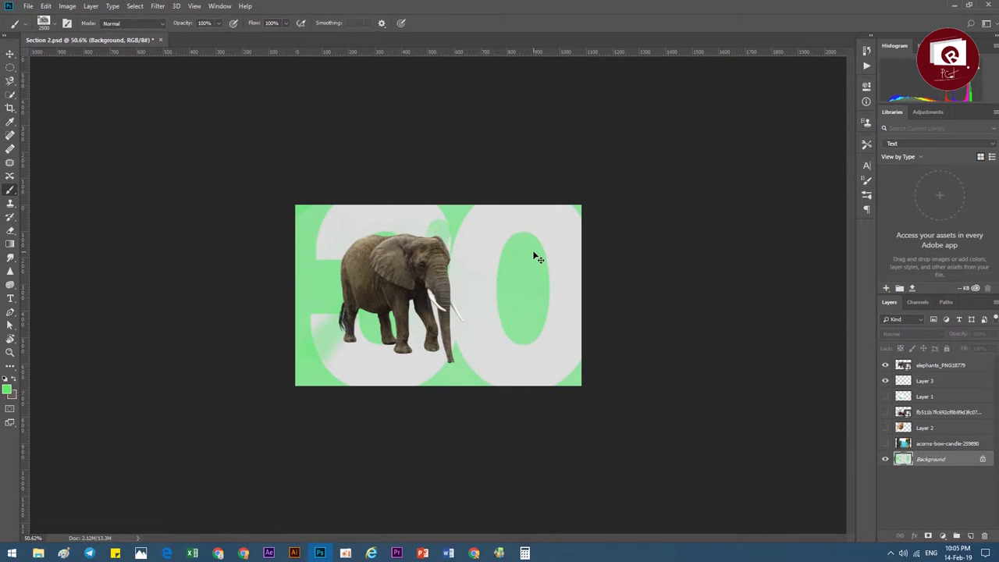
scroll(547, 258, down, 3)
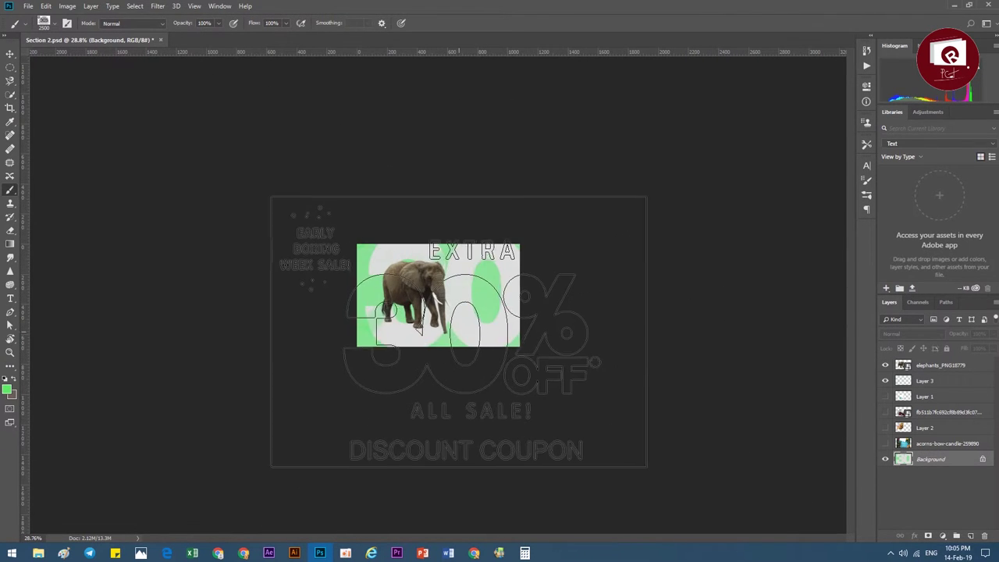
scroll(428, 309, up, 1)
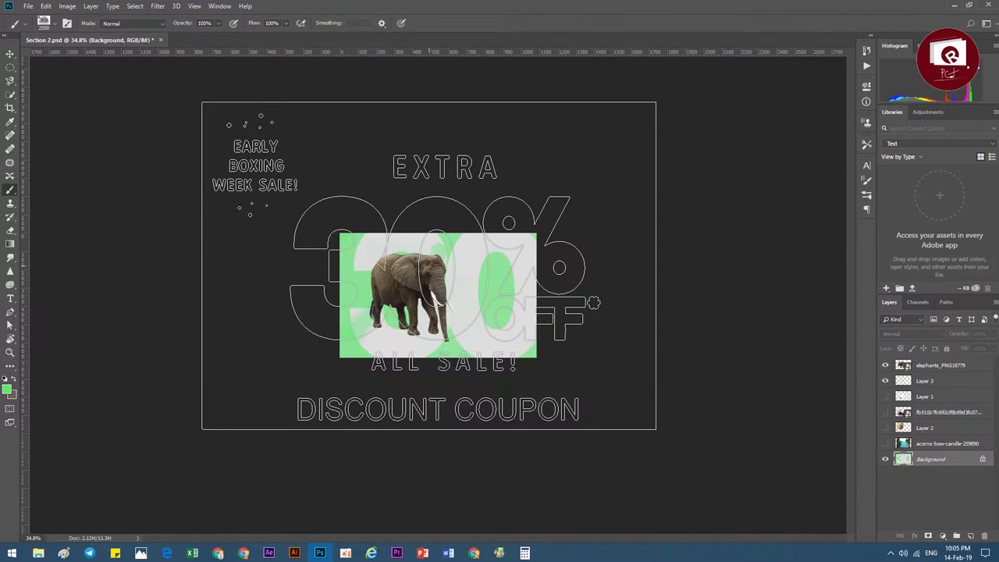
scroll(438, 295, down, 3)
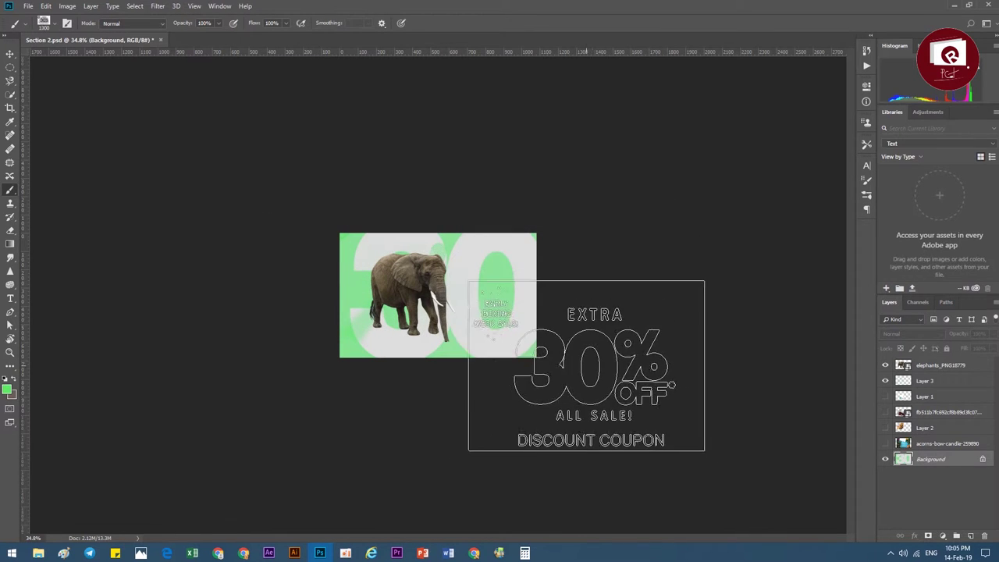
drag(586, 365, 497, 290)
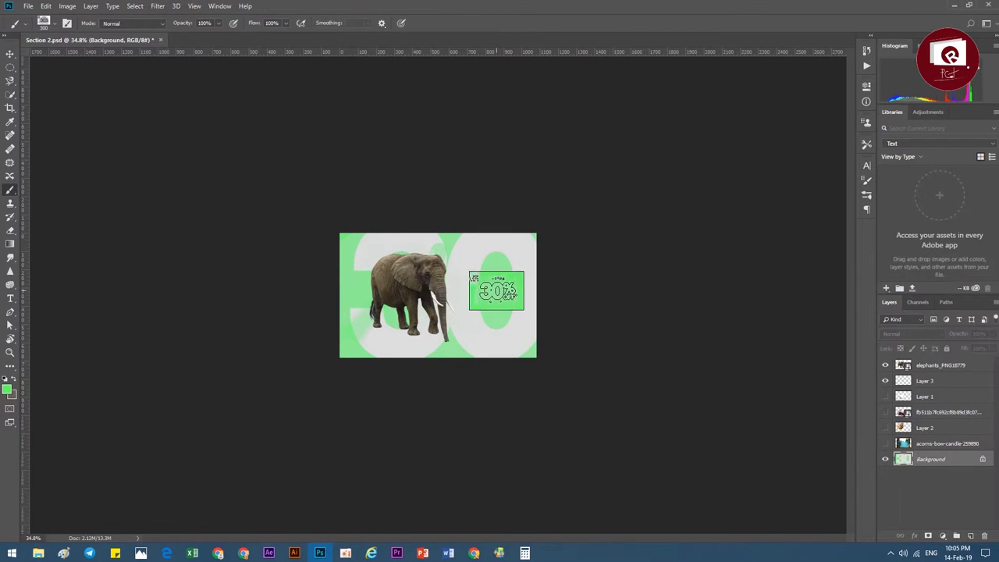
scroll(508, 332, up, 3)
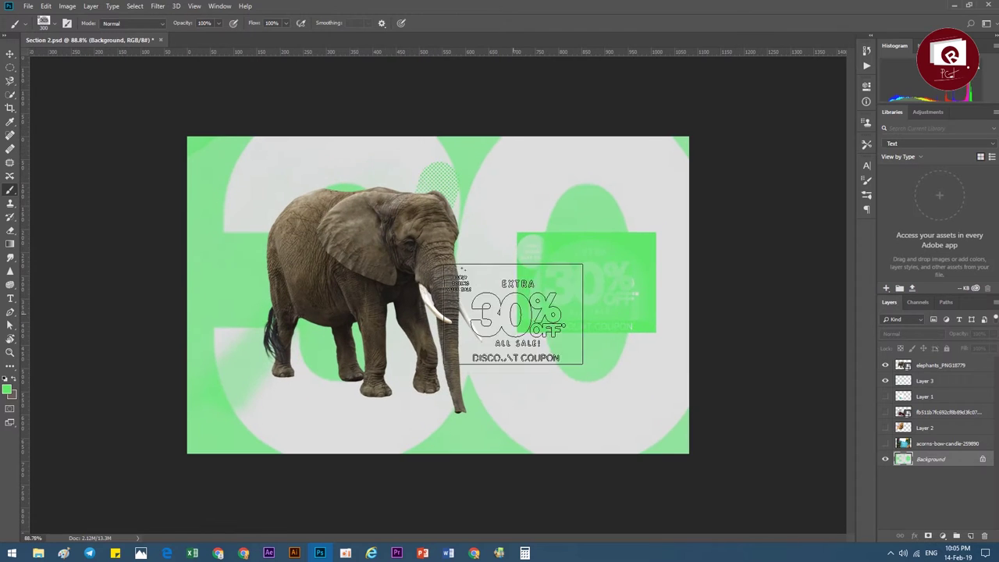
key(ctrl+z)
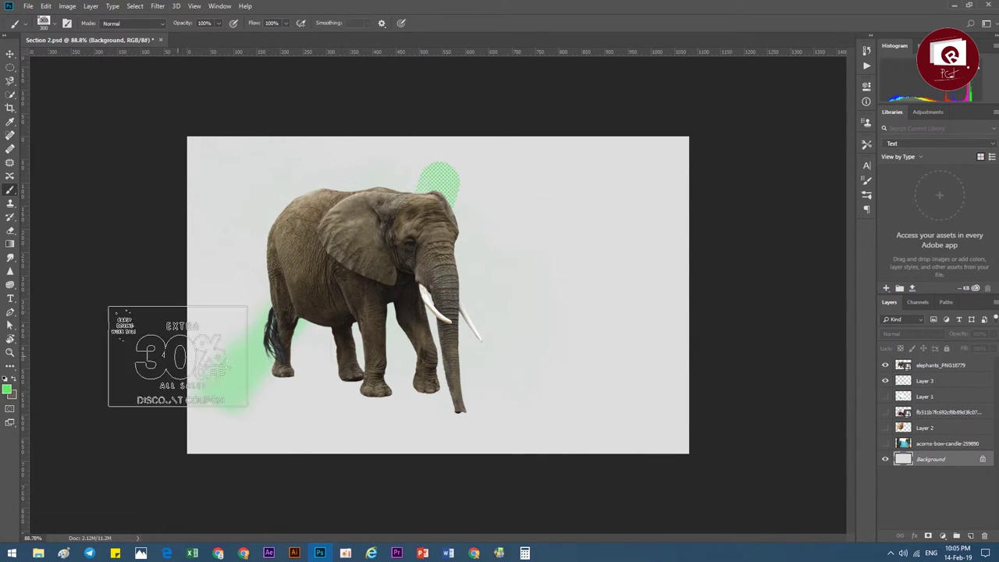
- Set the foreground colour to near-black #171c18
click(8, 387)
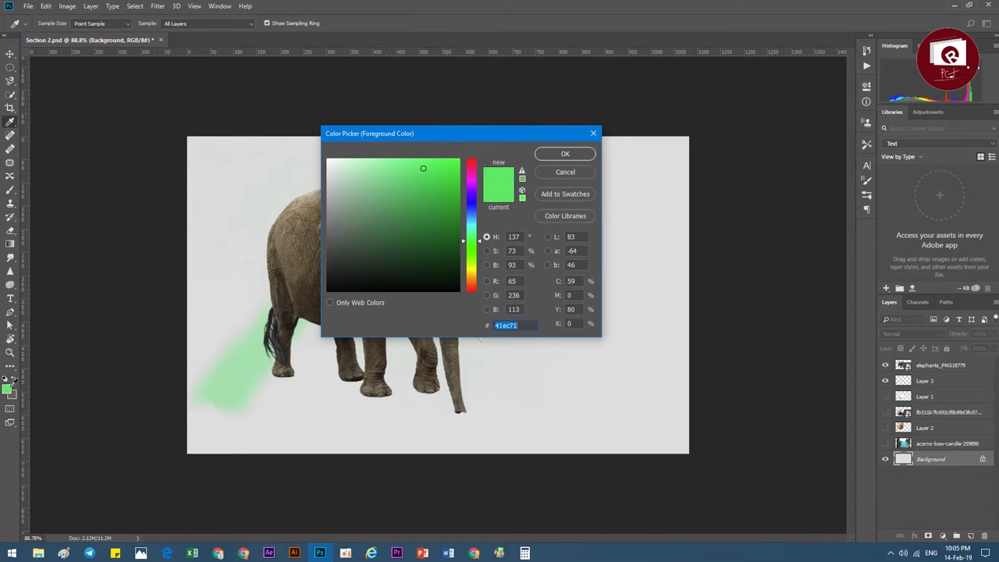
drag(360, 257, 352, 278)
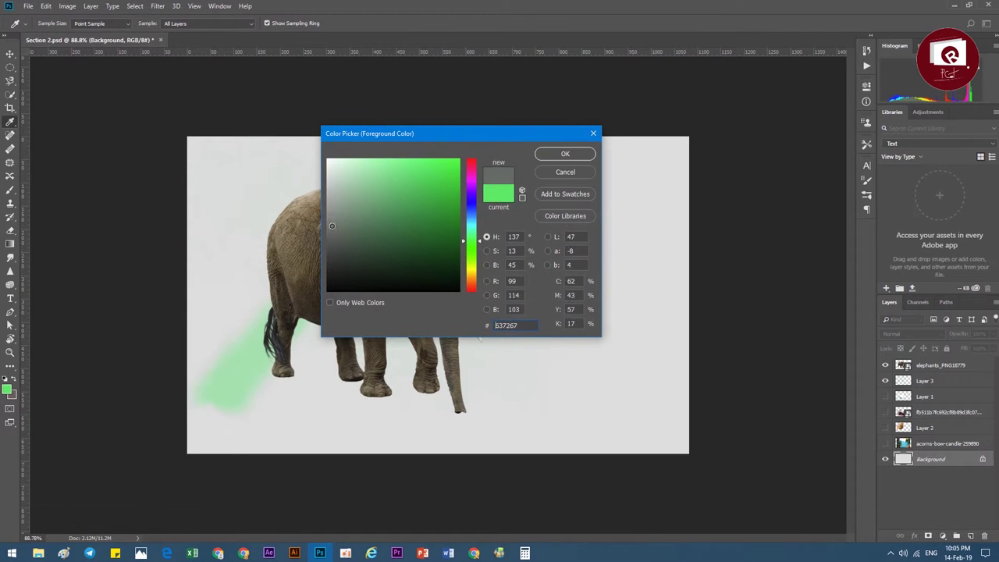
click(553, 154)
- Stamp the dark 30% OFF coupon at the top right, then nudge the elephant lower
click(605, 294)
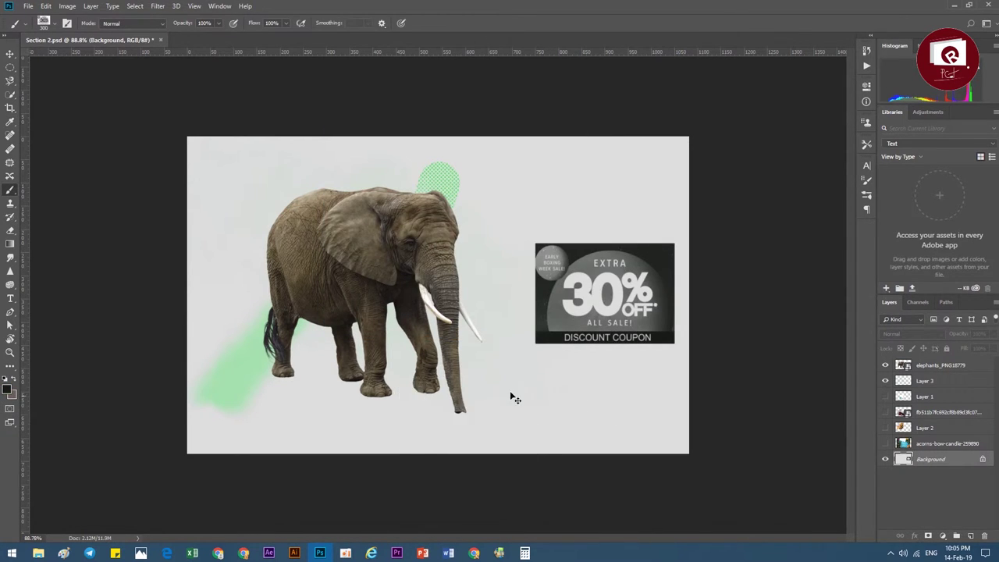
key(ctrl+z)
click(584, 197)
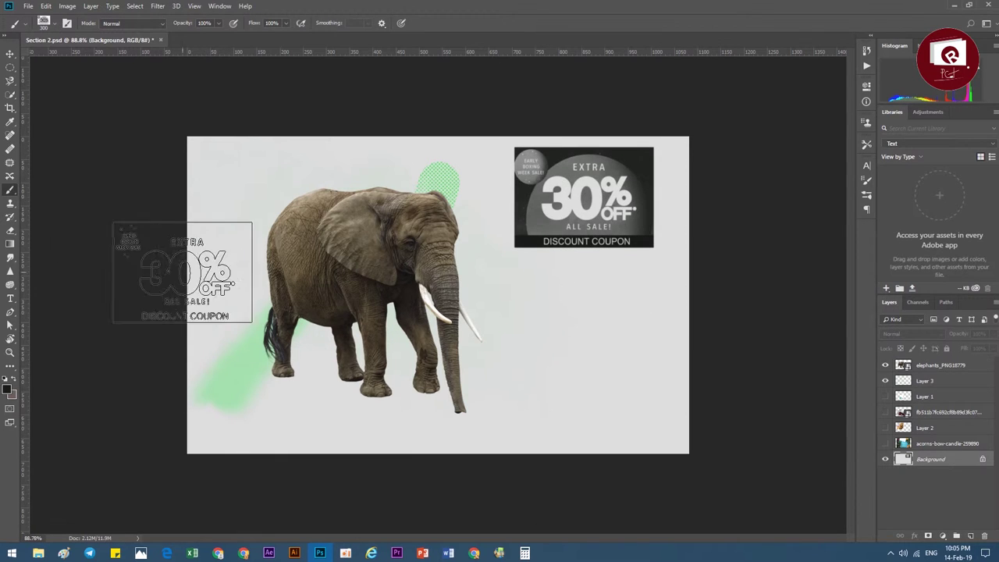
key(v)
drag(332, 277, 332, 305)
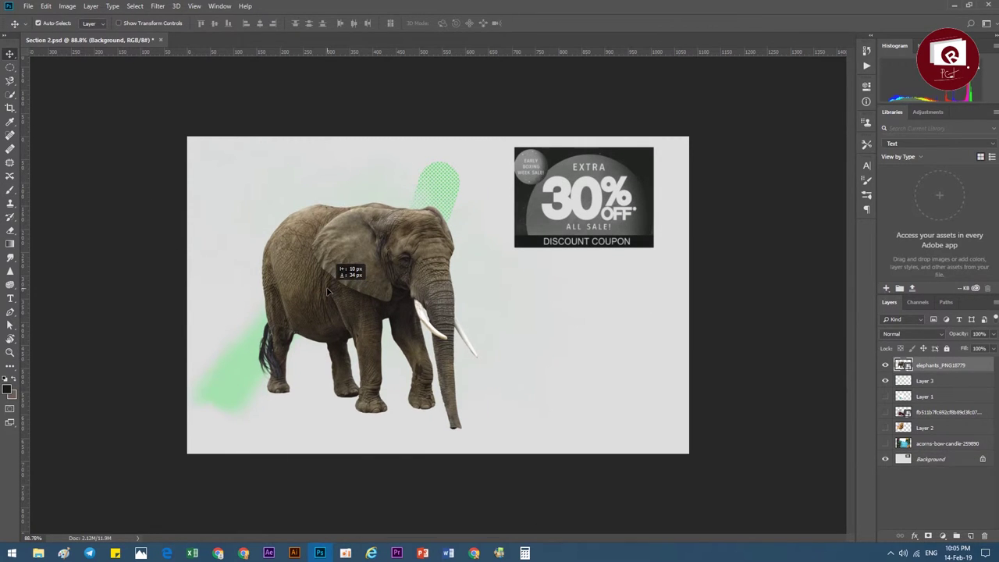
- Choose the soft round brush and add a new empty layer above Layer 3
click(10, 190)
click(44, 22)
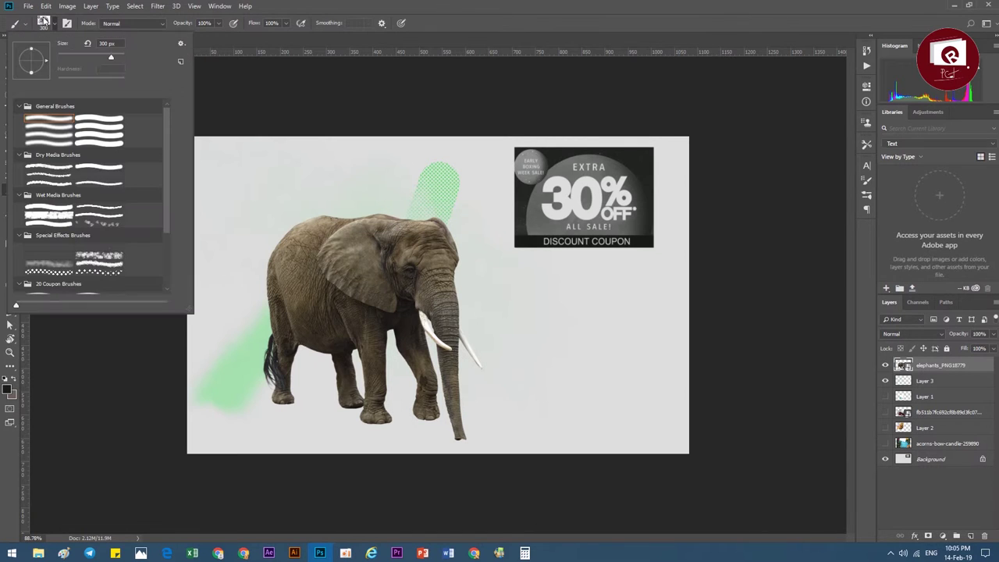
double_click(64, 126)
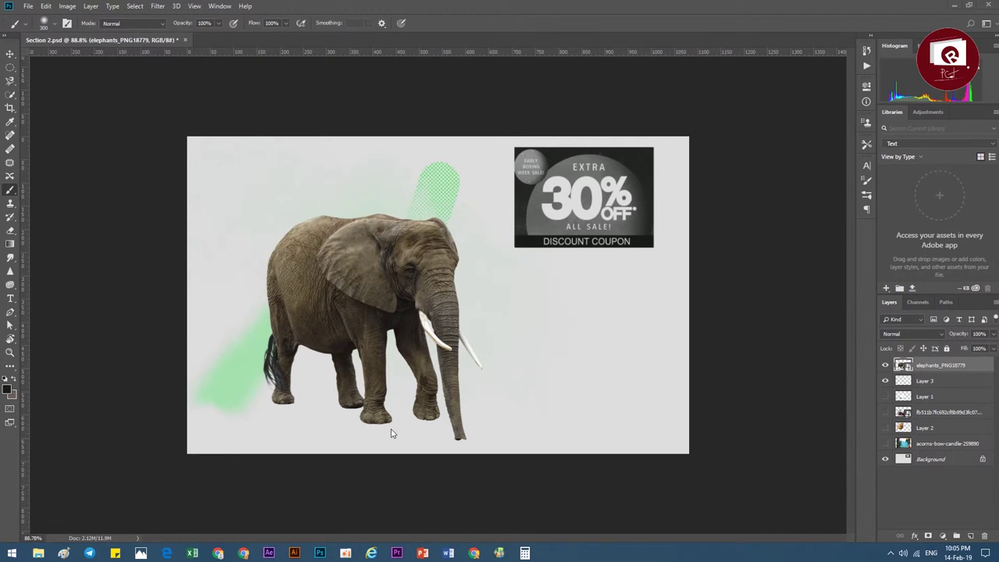
key(F2)
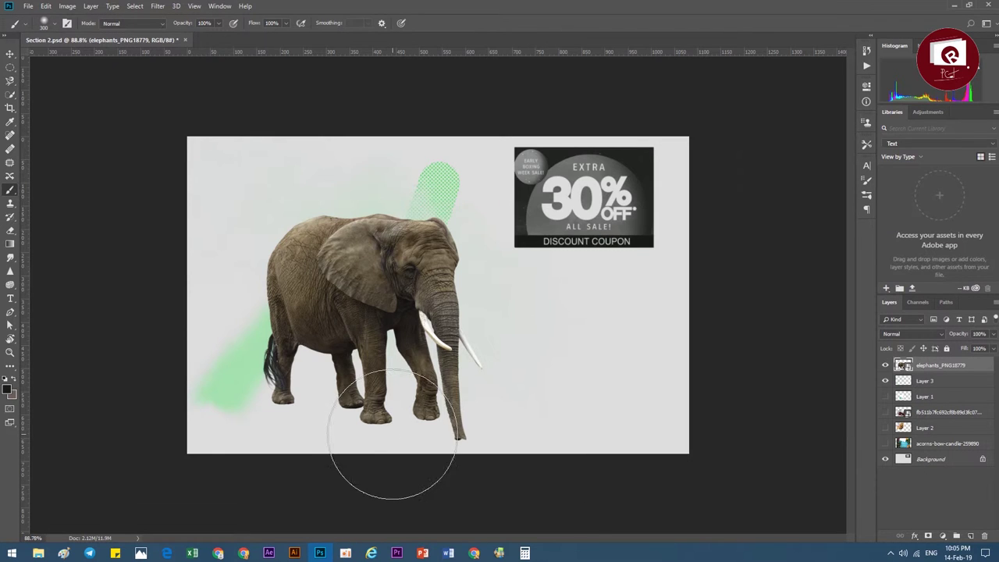
alt+scroll(406, 382, up, 3)
click(929, 381)
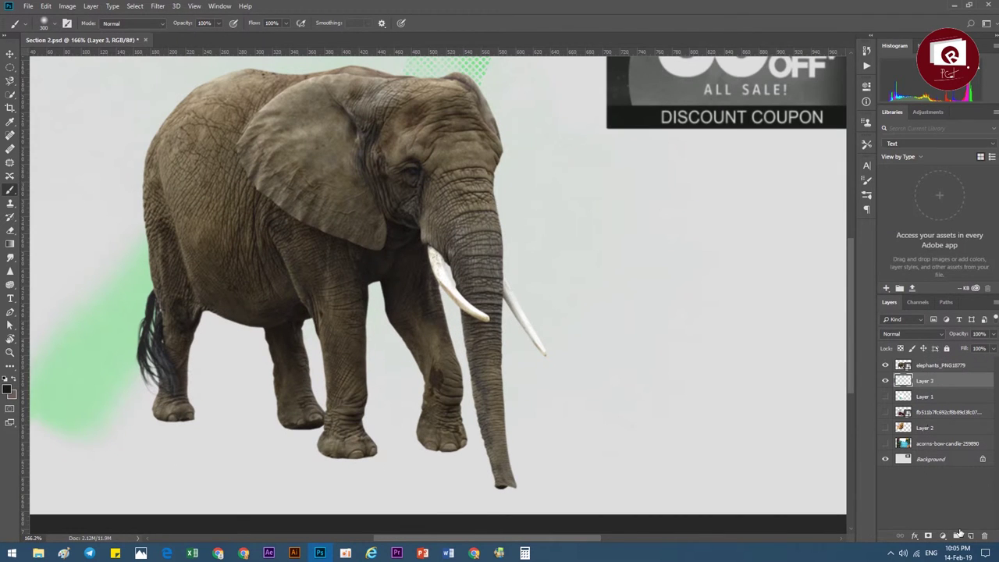
click(971, 535)
alt+scroll(361, 406, down, 3)
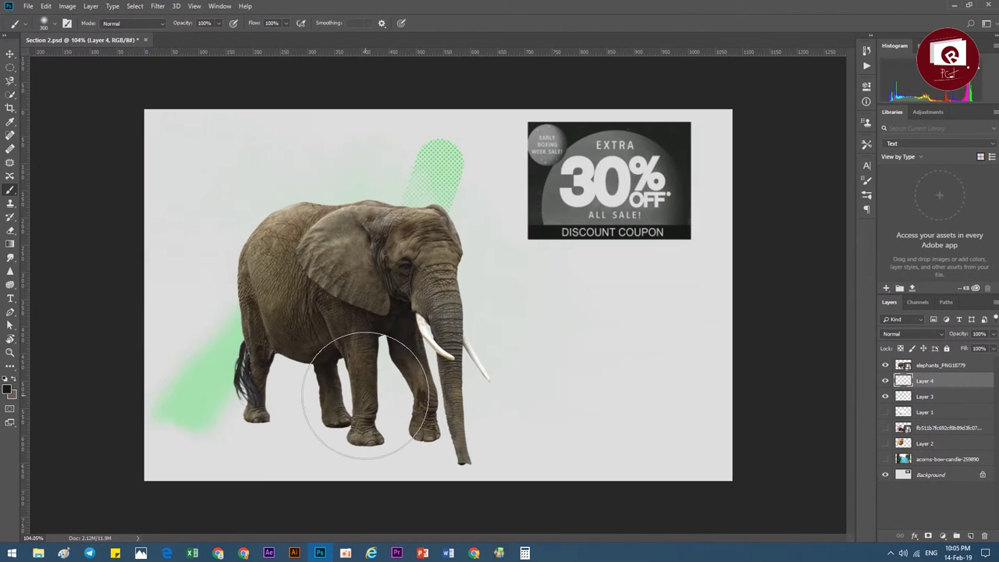
- Shrink the soft brush from 125 down to about 35 px
key(p)
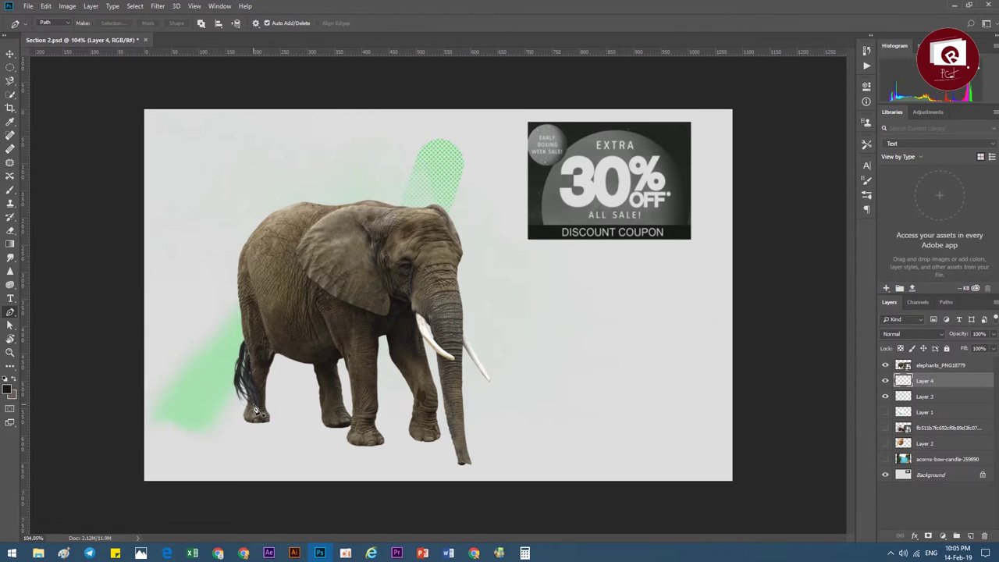
key(b)
right_click(12, 196)
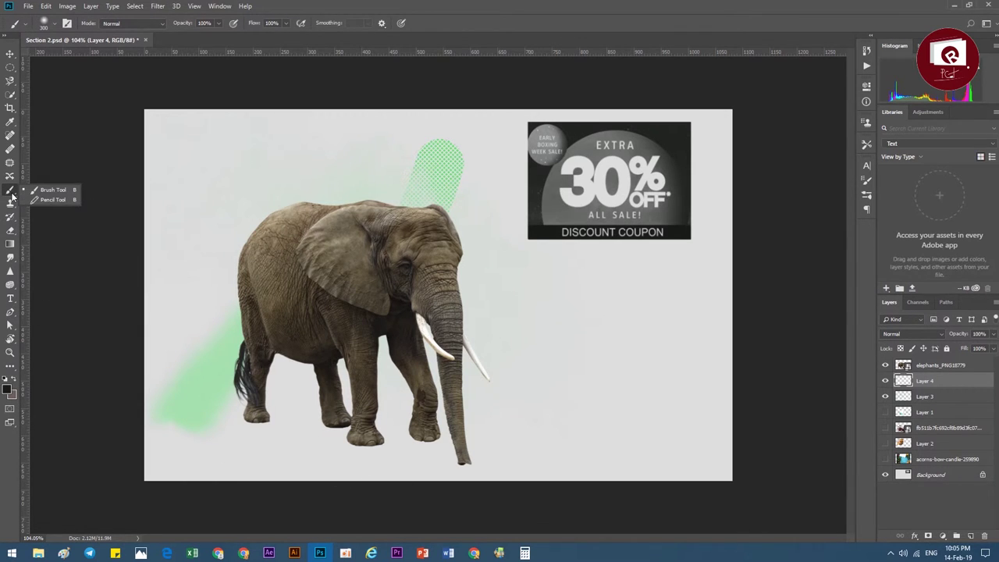
scroll(359, 406, up, 2)
scroll(367, 410, up, 2)
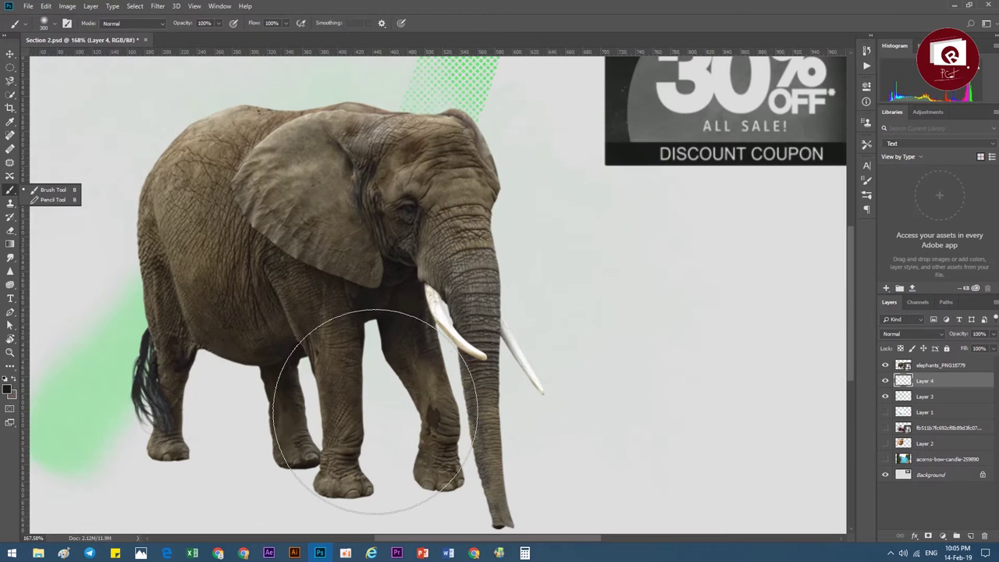
key(bracketleft)
key(bracketleft)
key(bracketleft)
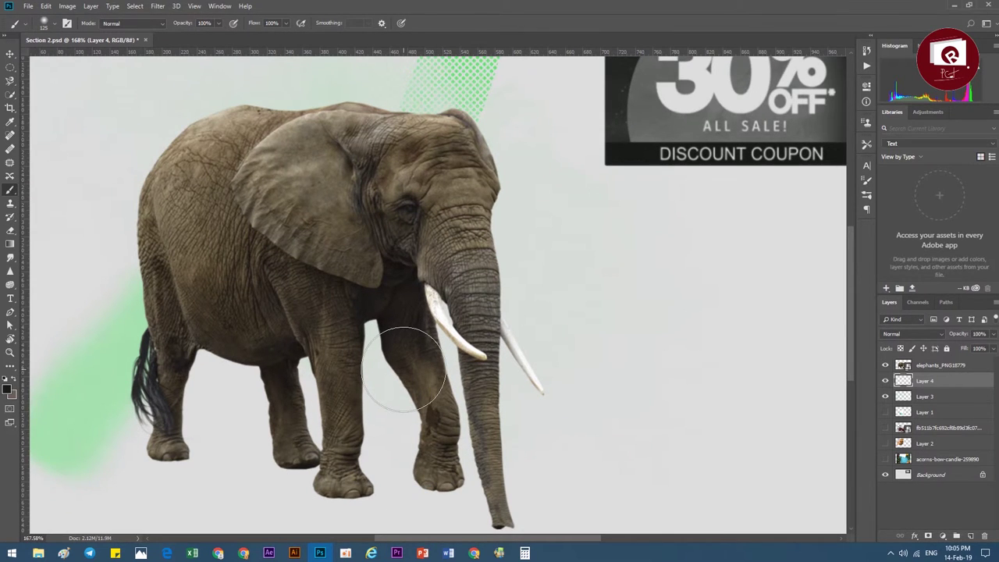
scroll(390, 366, down, 2)
scroll(375, 390, up, 3)
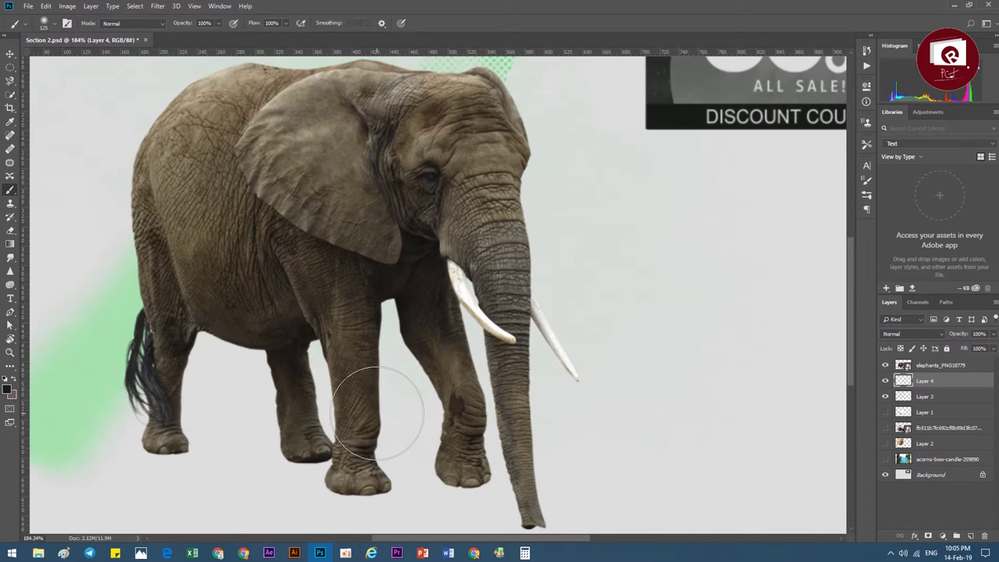
key(bracketleft)
key(bracketleft)
key(bracketleft)
key(bracketleft)
key(bracketleft)
key(bracketleft)
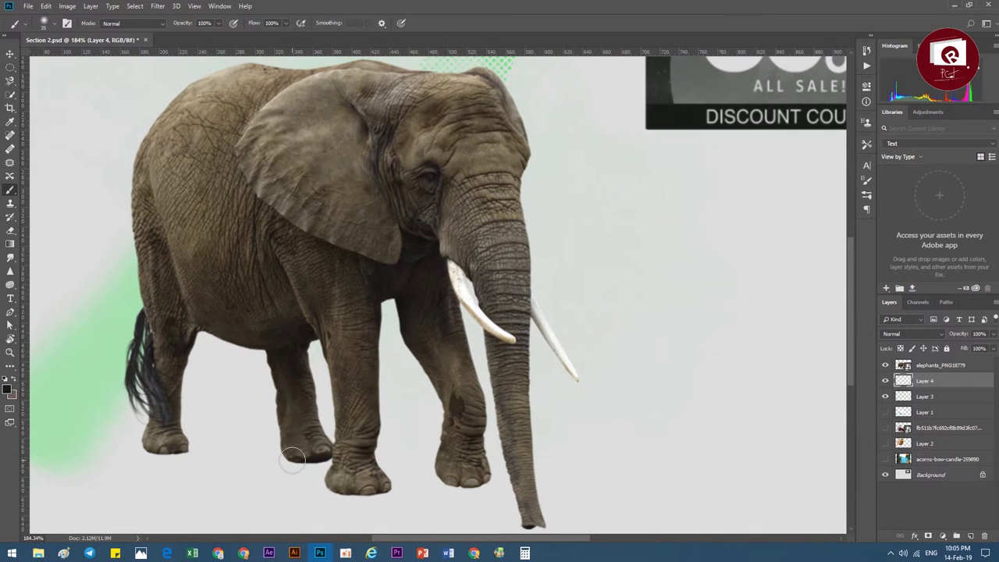
- Paint soft shadows under the elephant's four feet and lower Layer 4 to 55% opacity
drag(293, 461, 328, 464)
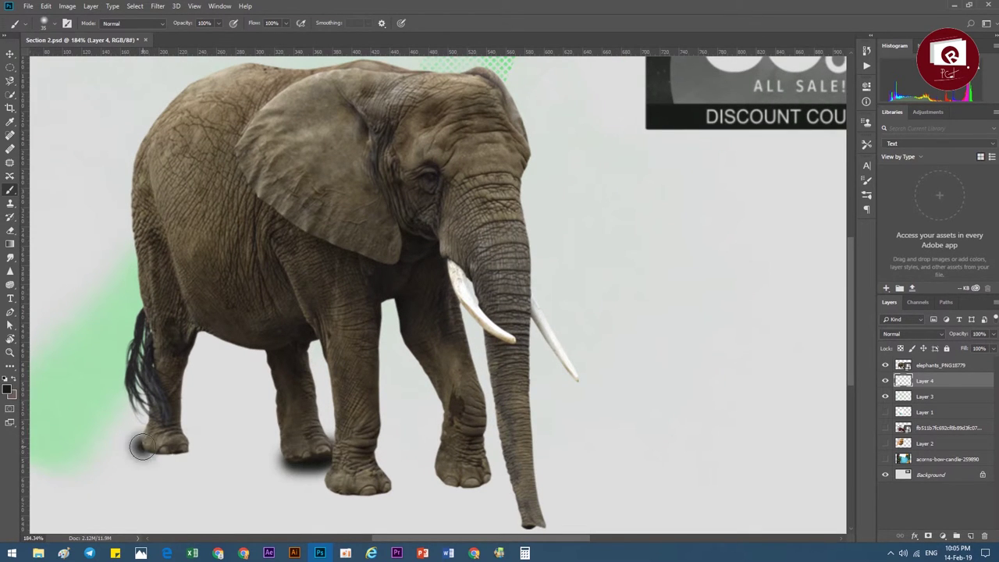
drag(143, 446, 212, 438)
drag(313, 479, 374, 498)
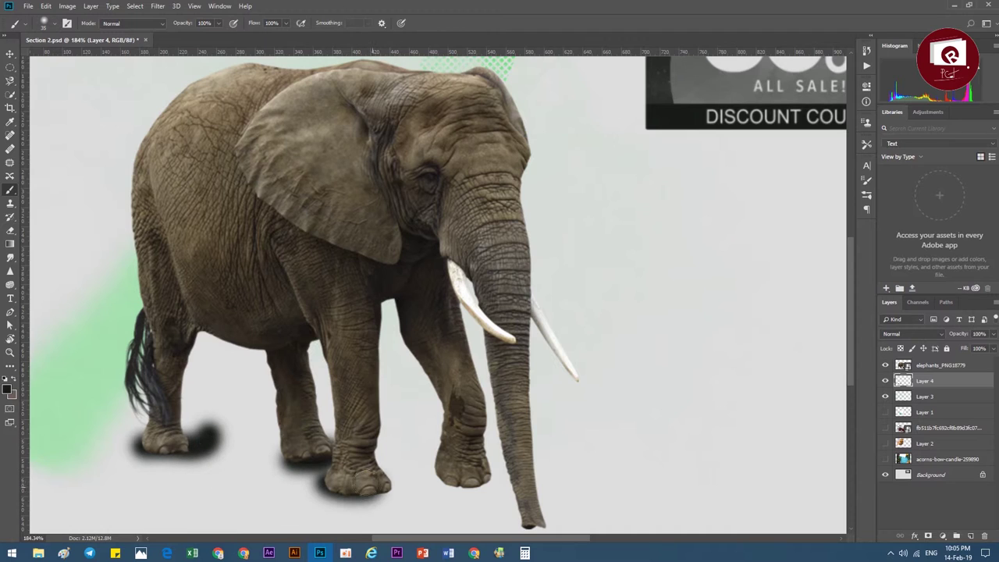
drag(451, 479, 480, 490)
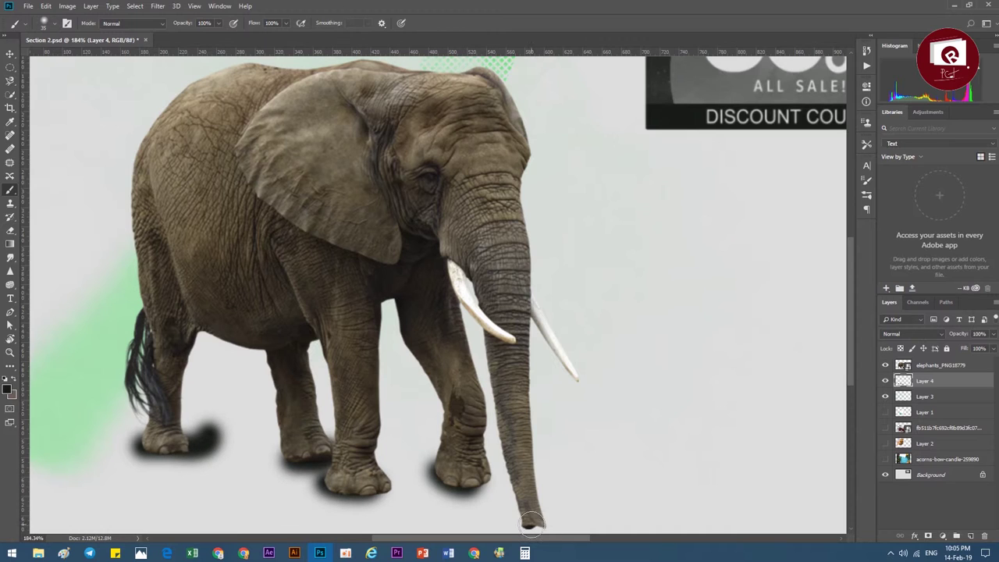
key(ctrl+0)
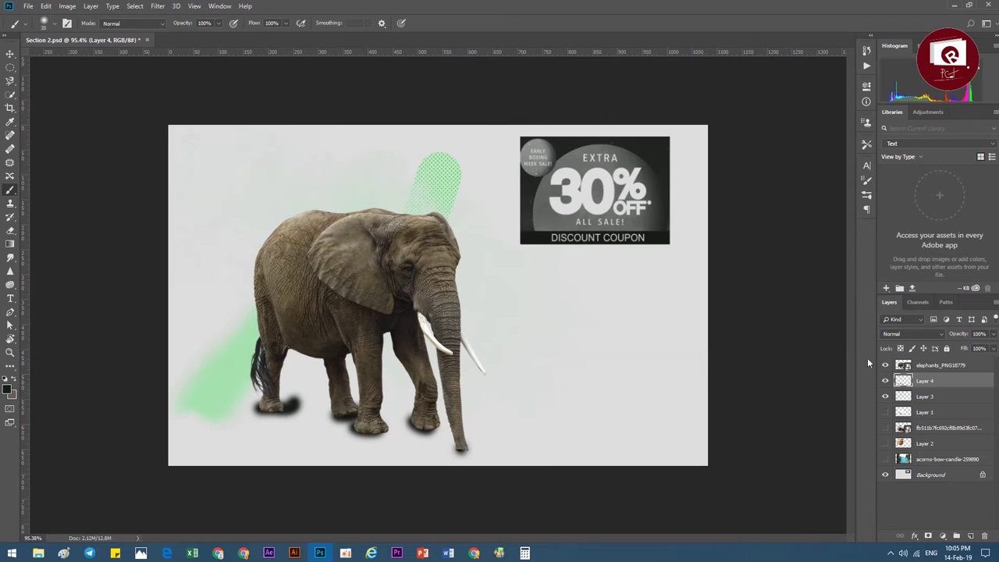
drag(952, 337, 927, 337)
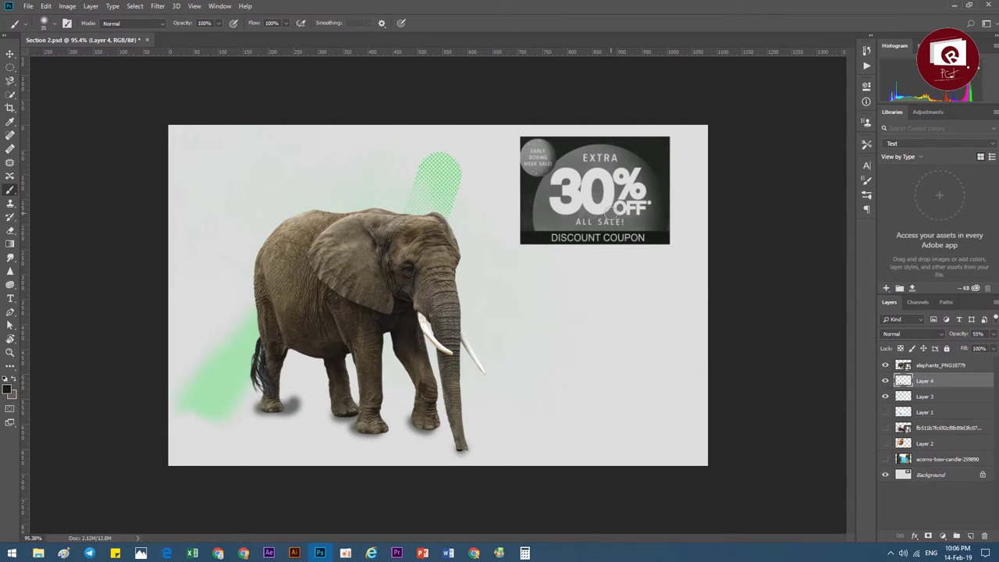
- Paint a soft grey heart right of the elephant, discarding a trial spiral stroke
click(10, 53)
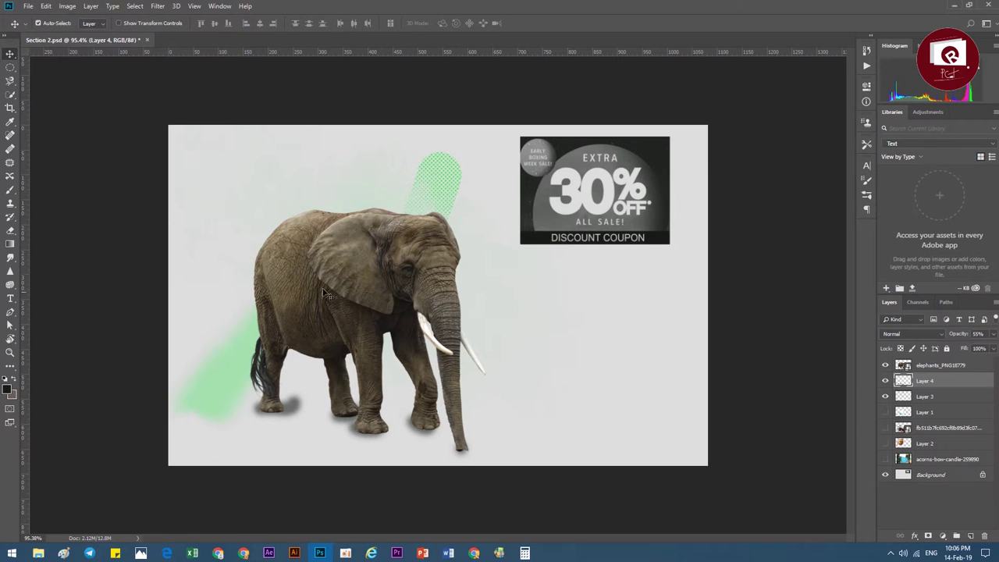
click(10, 189)
drag(561, 306, 547, 366)
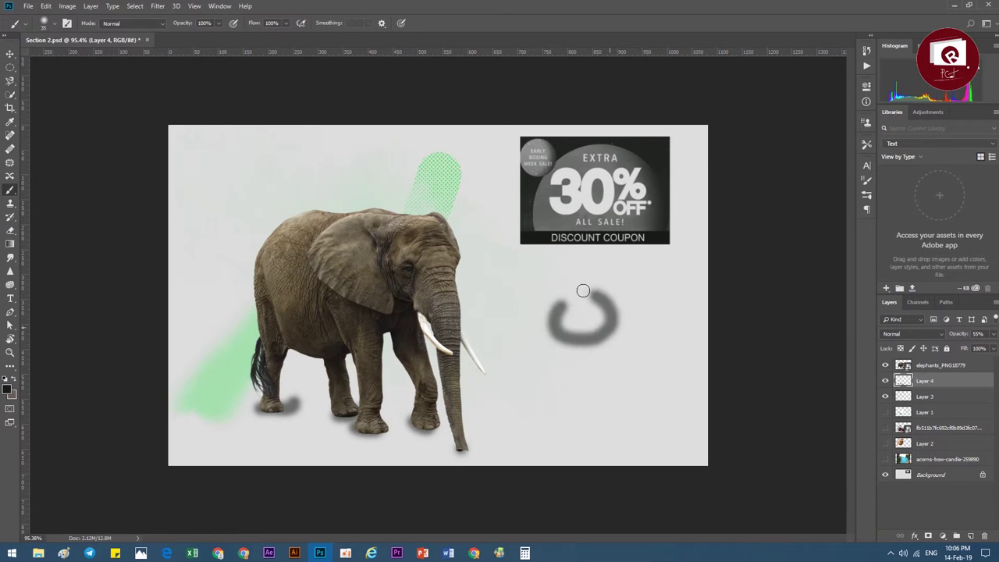
key(ctrl+z)
scroll(613, 333, up, 2)
scroll(614, 333, up, 2)
drag(633, 399, 638, 392)
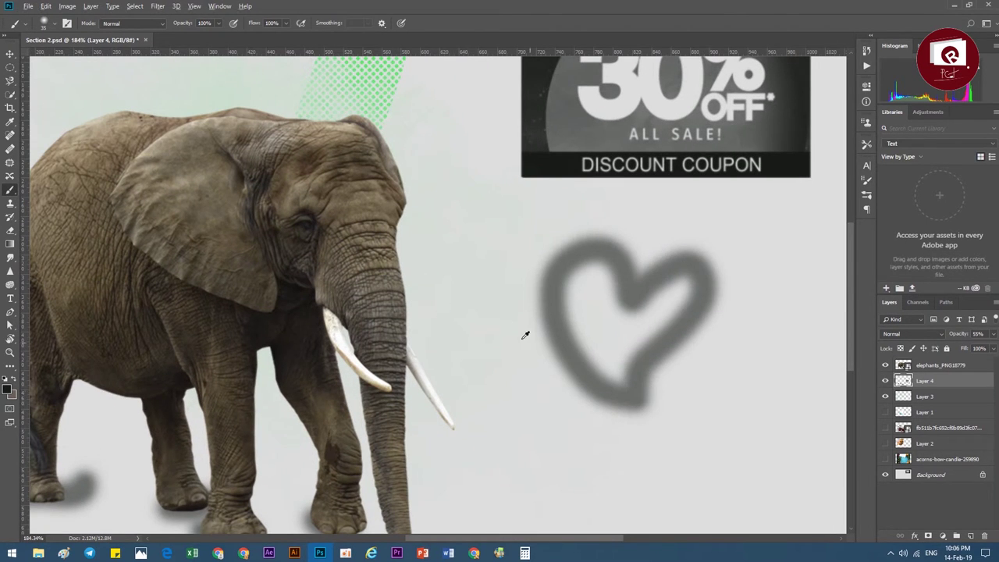
scroll(523, 335, down, 4)
- Give the brush 1% spacing and 100% hardness in Brush Settings
click(52, 25)
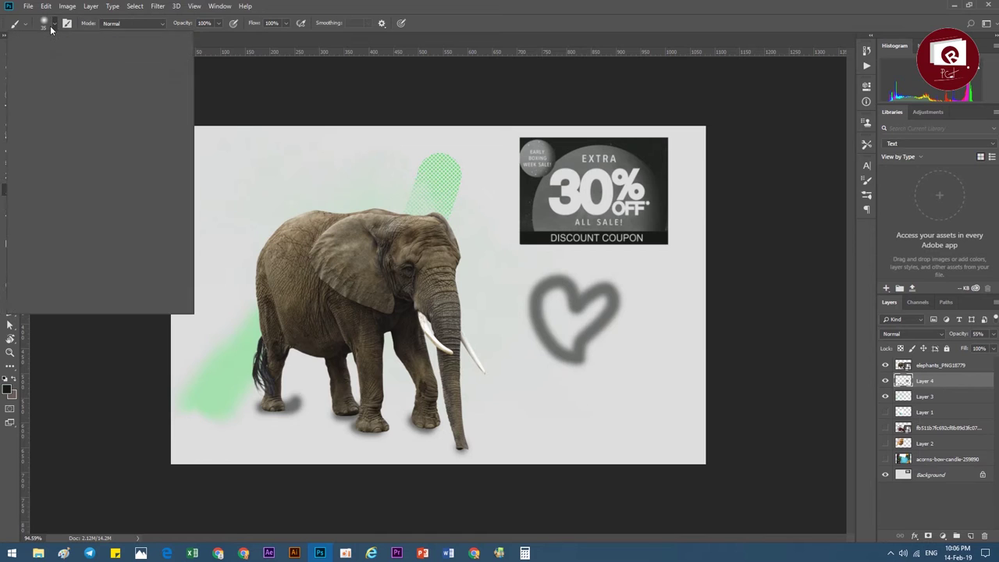
click(51, 29)
click(67, 22)
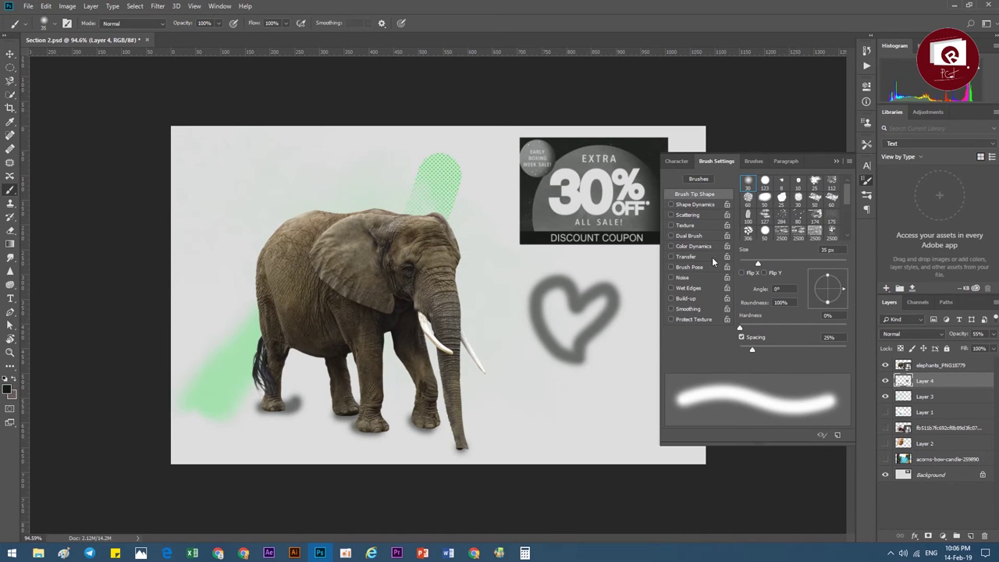
drag(753, 351, 725, 350)
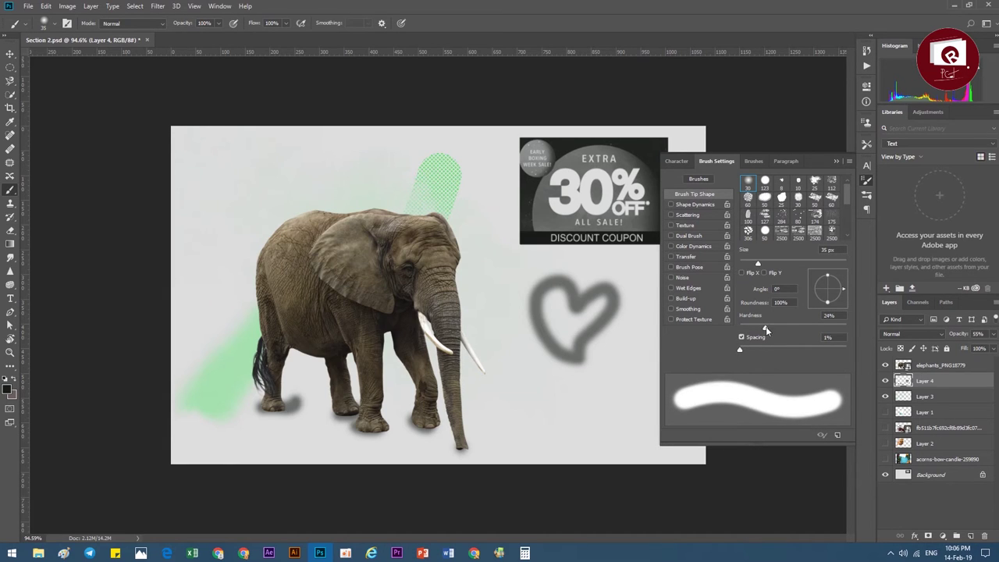
drag(740, 328, 850, 328)
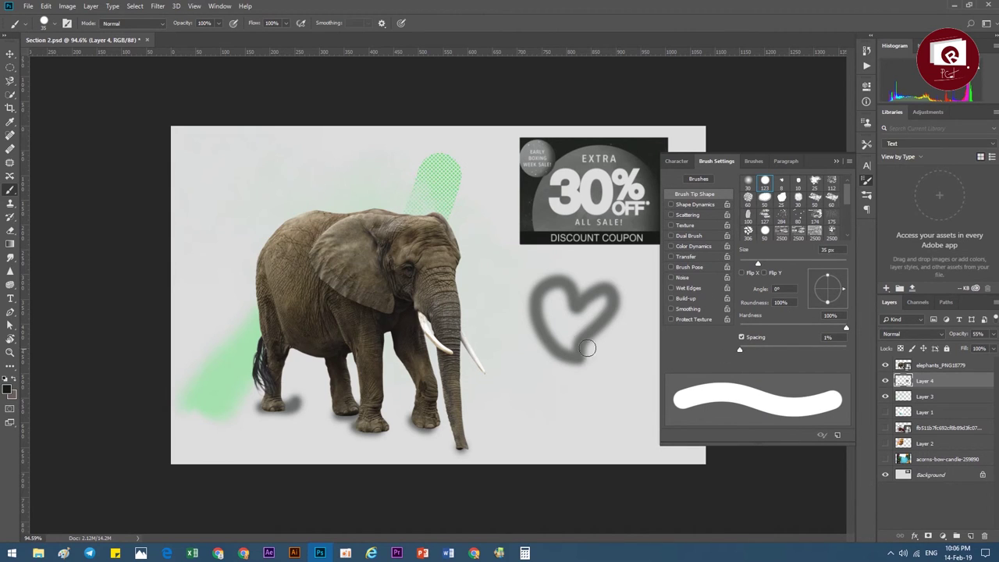
click(865, 182)
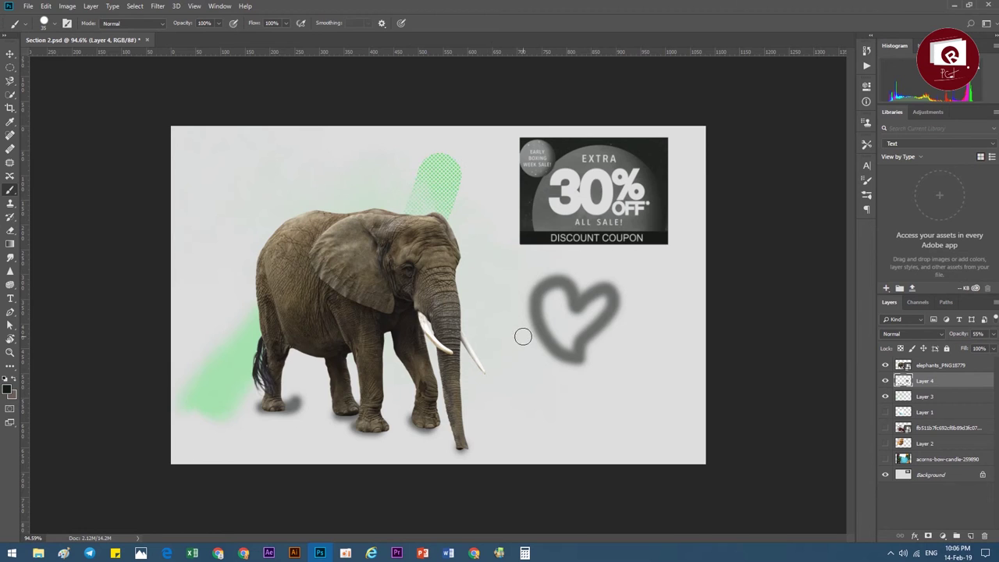
scroll(521, 335, down, 2)
scroll(539, 396, up, 3)
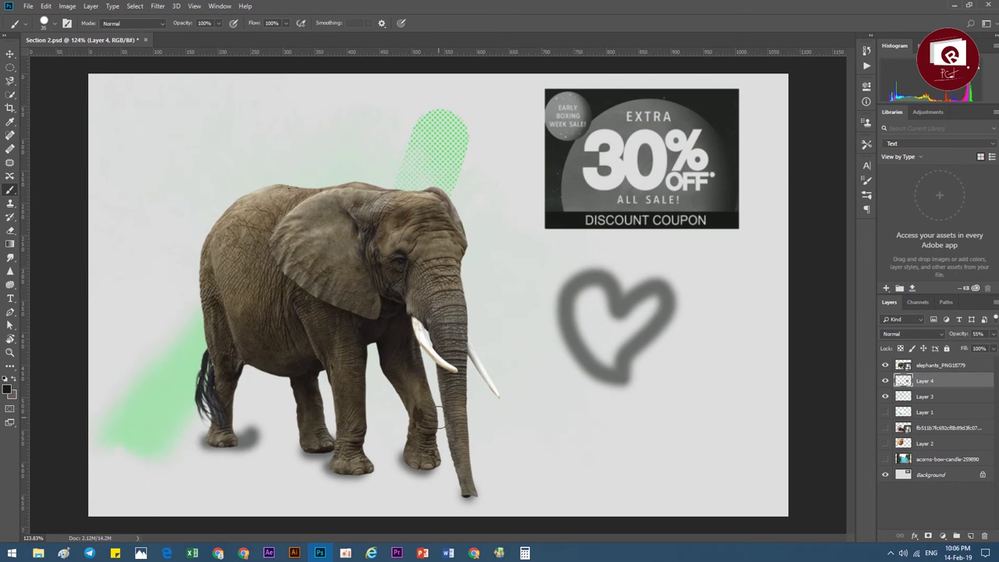
scroll(294, 296, down, 2)
scroll(317, 249, up, 2)
scroll(348, 217, down, 1)
scroll(348, 217, down, 1)
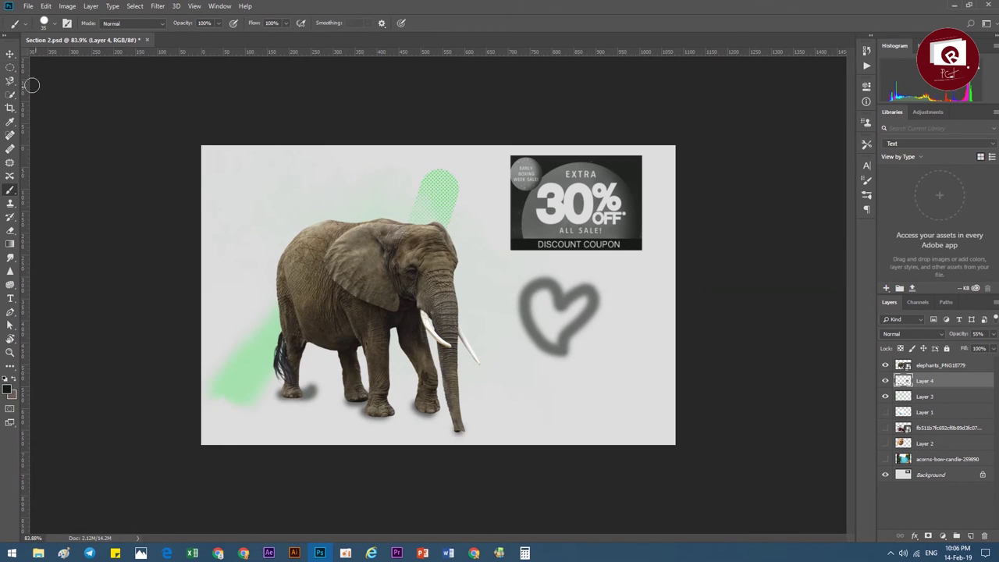
key(v)
scroll(353, 331, up, 2)
scroll(372, 330, up, 1)
scroll(335, 304, down, 1)
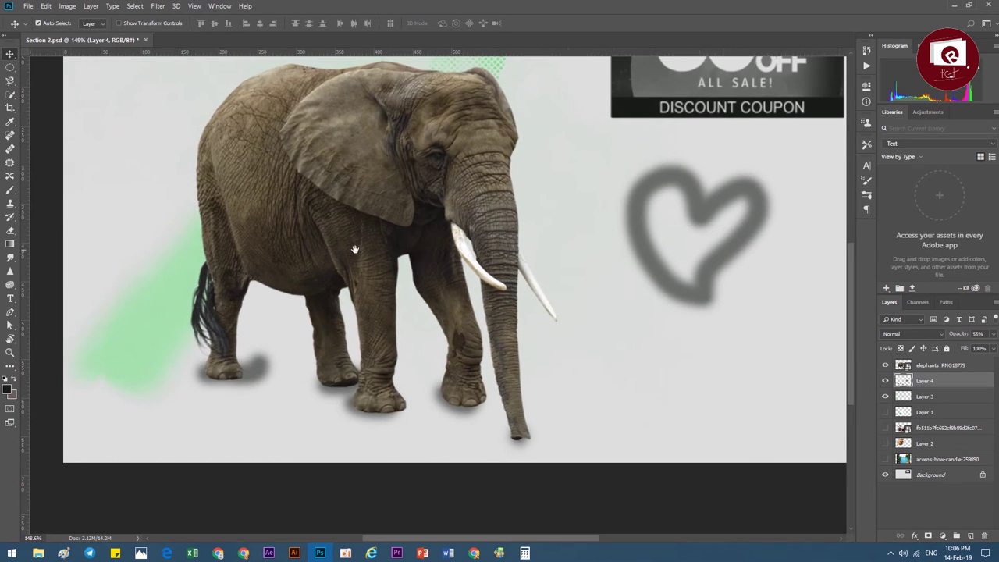
scroll(358, 248, down, 1)
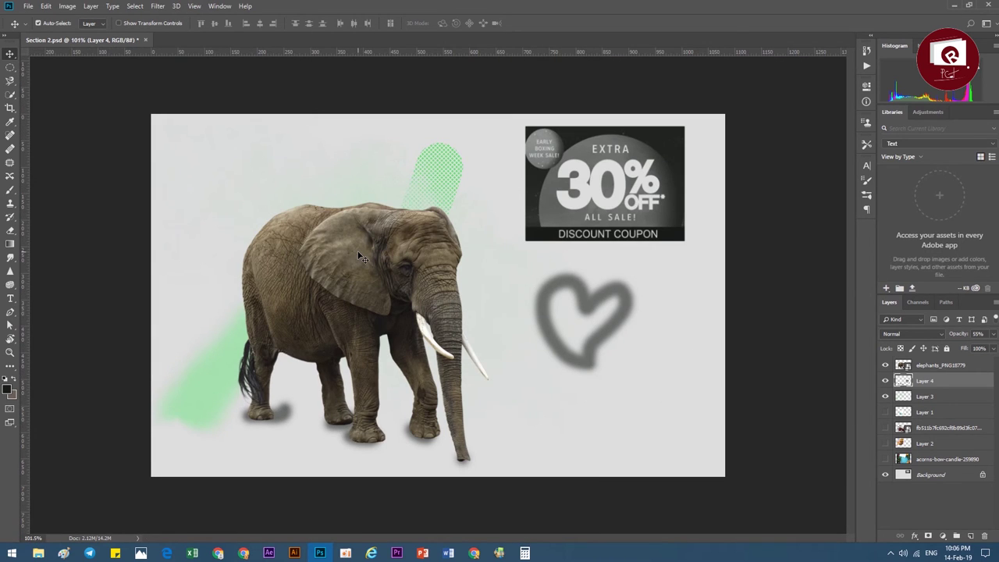
scroll(367, 273, up, 1)
scroll(376, 303, down, 1)
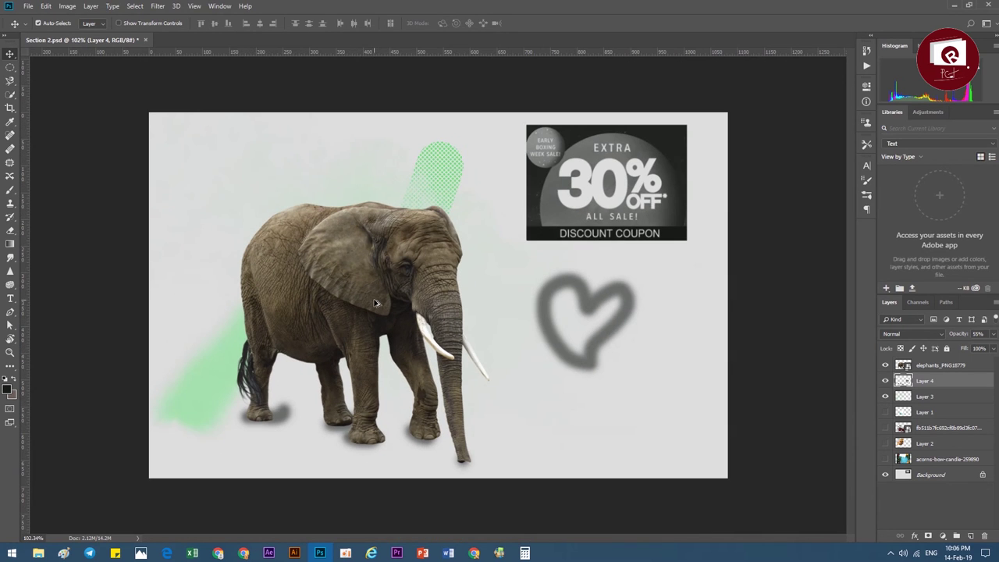
scroll(620, 263, up, 1)
scroll(620, 263, up, 1)
scroll(301, 319, down, 2)
scroll(307, 304, up, 1)
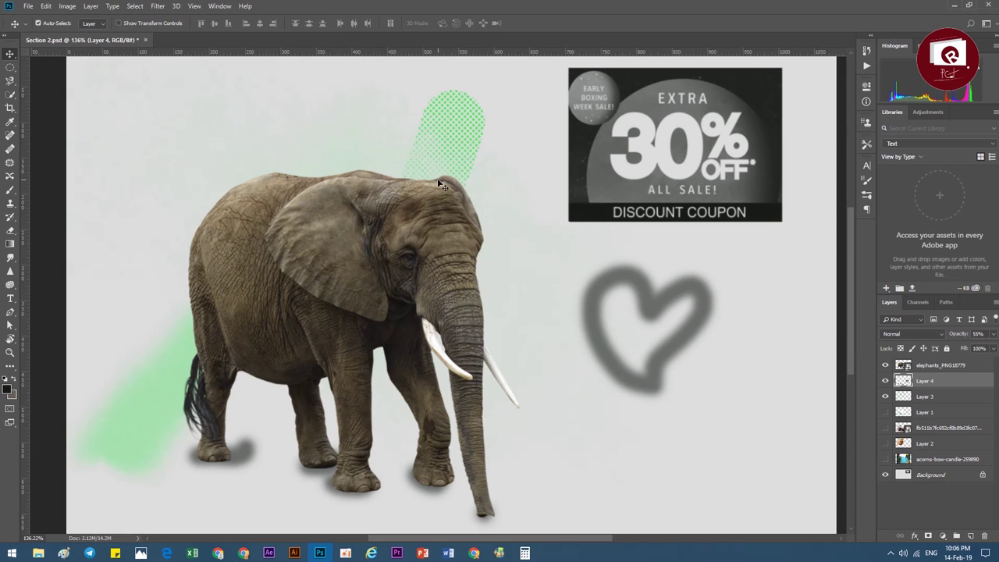